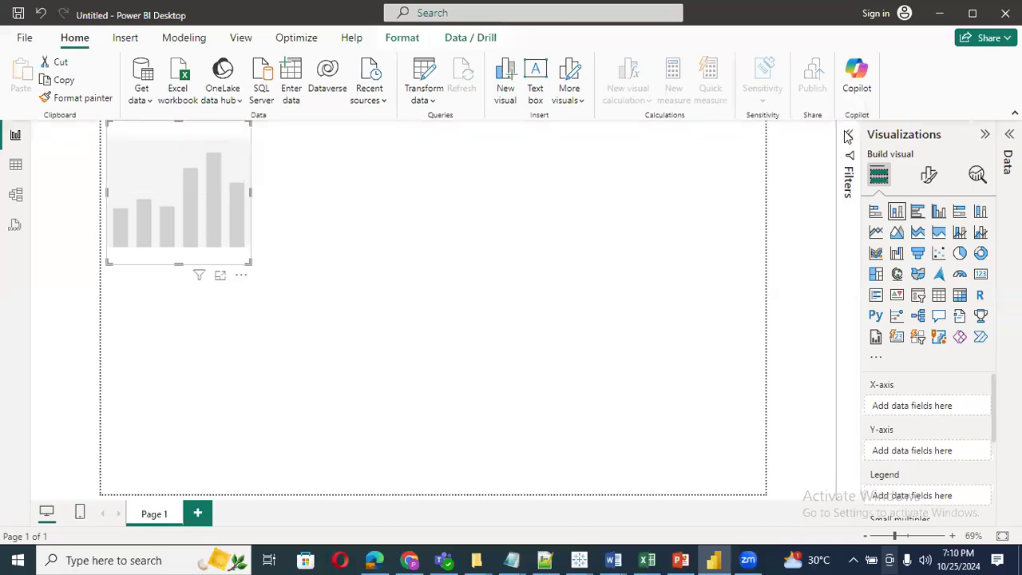
# Check the empty table view and browse the full list of available data source connectors
pyautogui.click(16, 167)
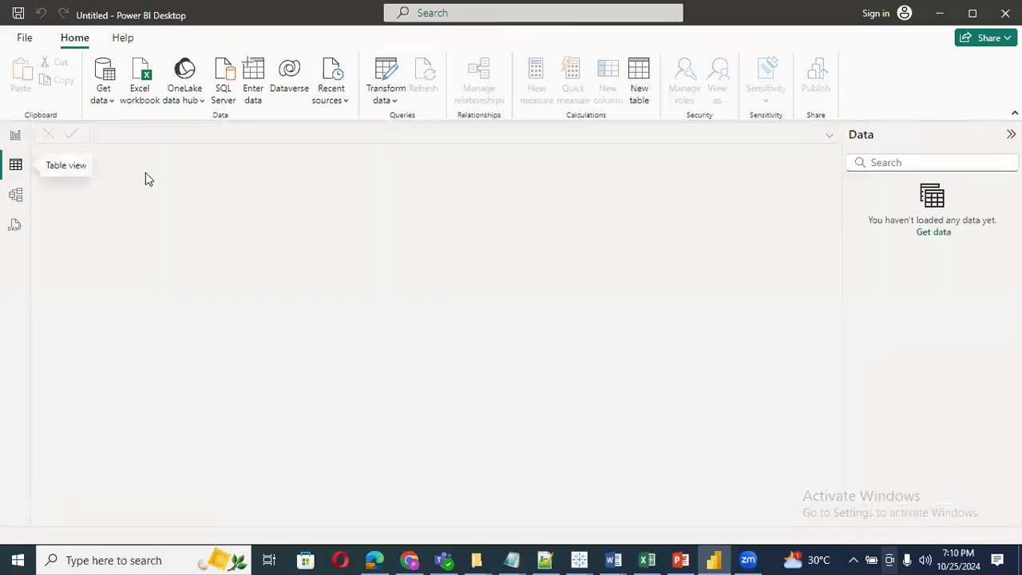
pyautogui.click(16, 137)
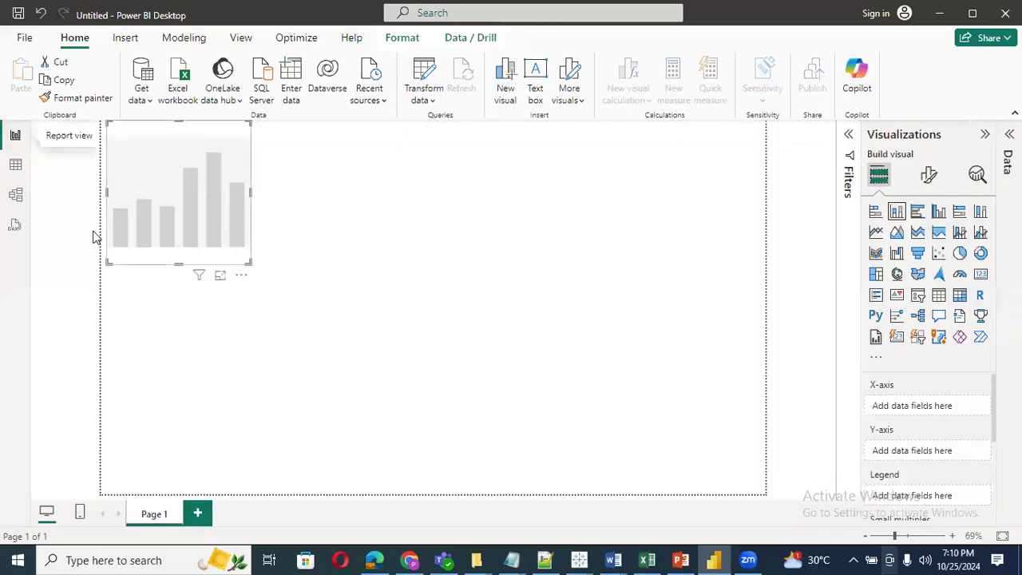
pyautogui.click(142, 99)
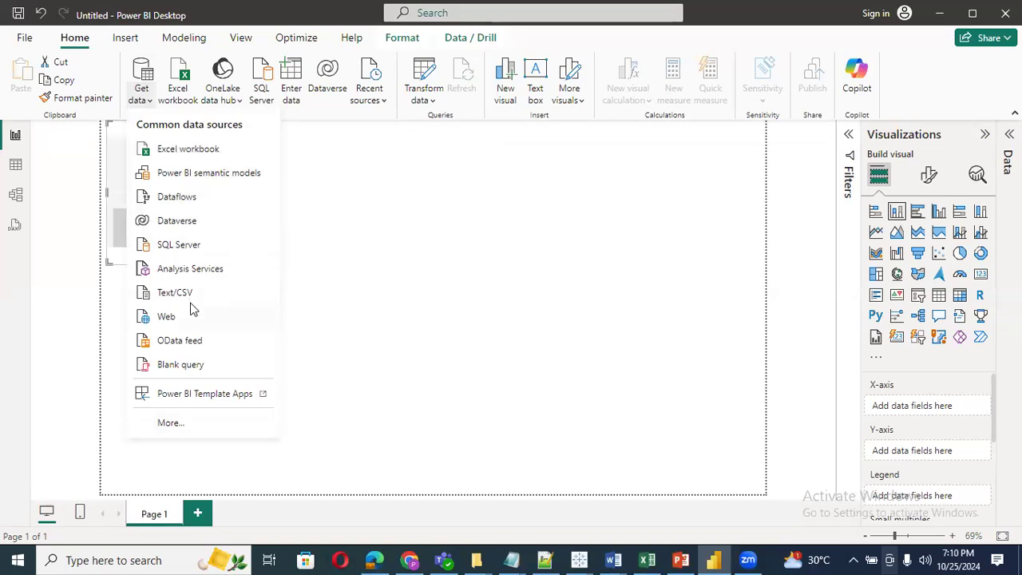
pyautogui.click(178, 429)
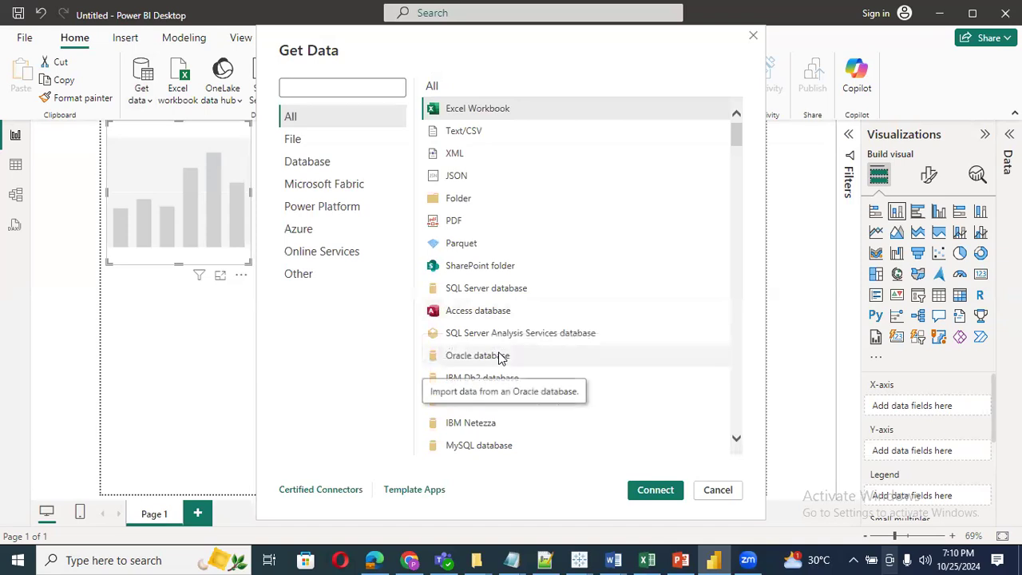
pyautogui.scroll(-1, 499, 357)
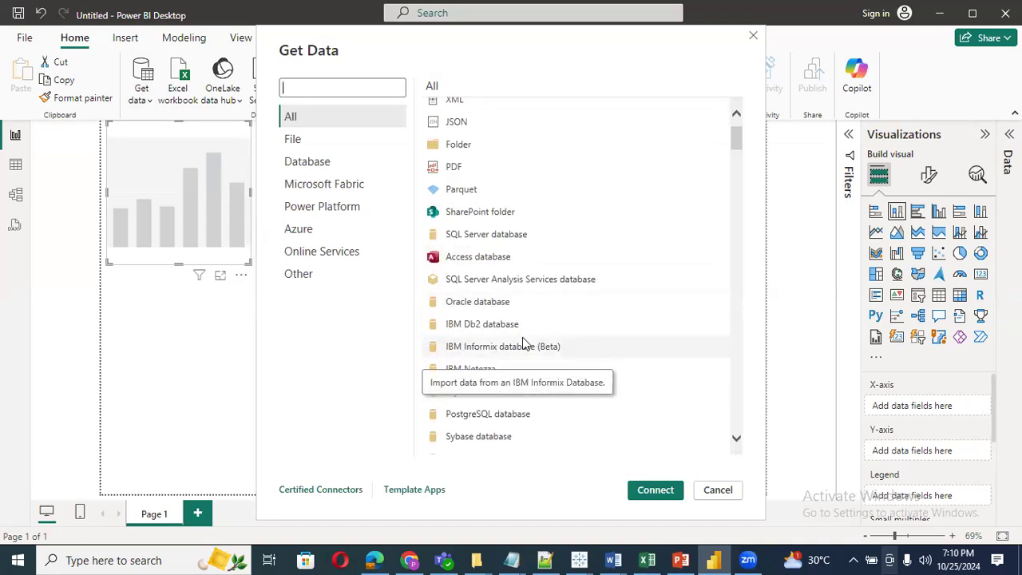
pyautogui.scroll(-5, 522, 337)
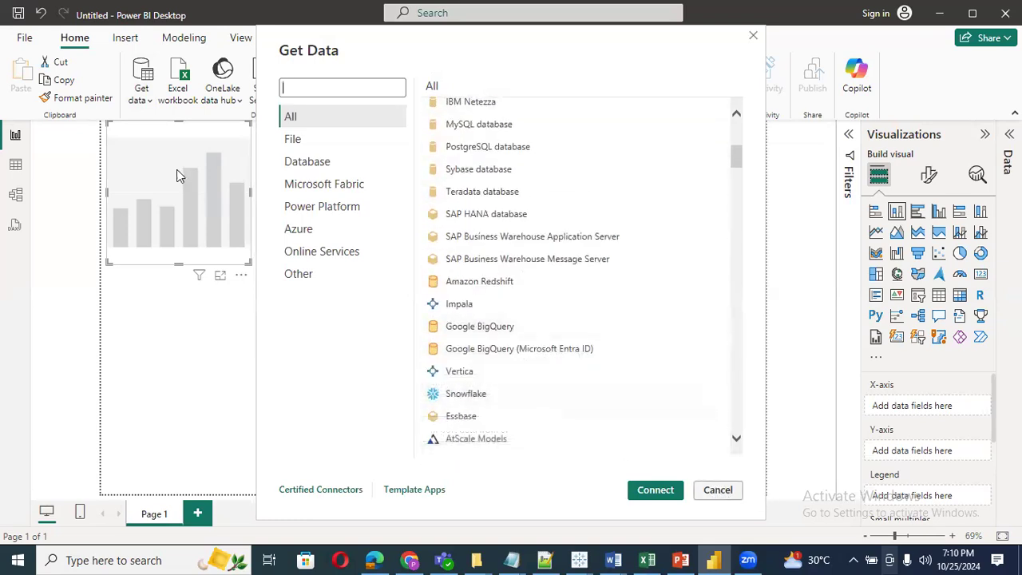
pyautogui.press('Escape')
# Import and load the Global-Superstore CSV file from the POWER BI folder on the Desktop
pyautogui.click(142, 99)
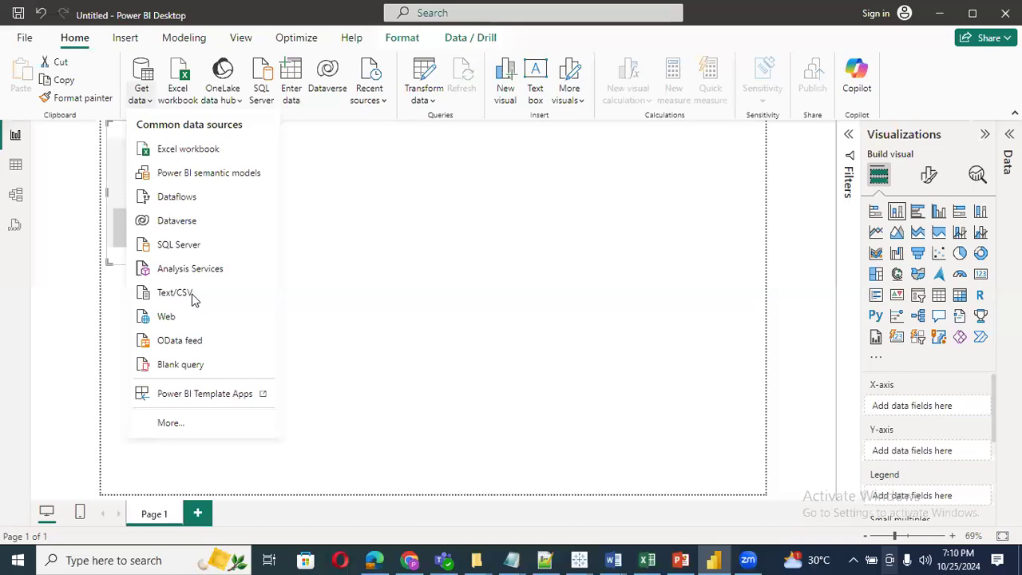
pyautogui.click(192, 295)
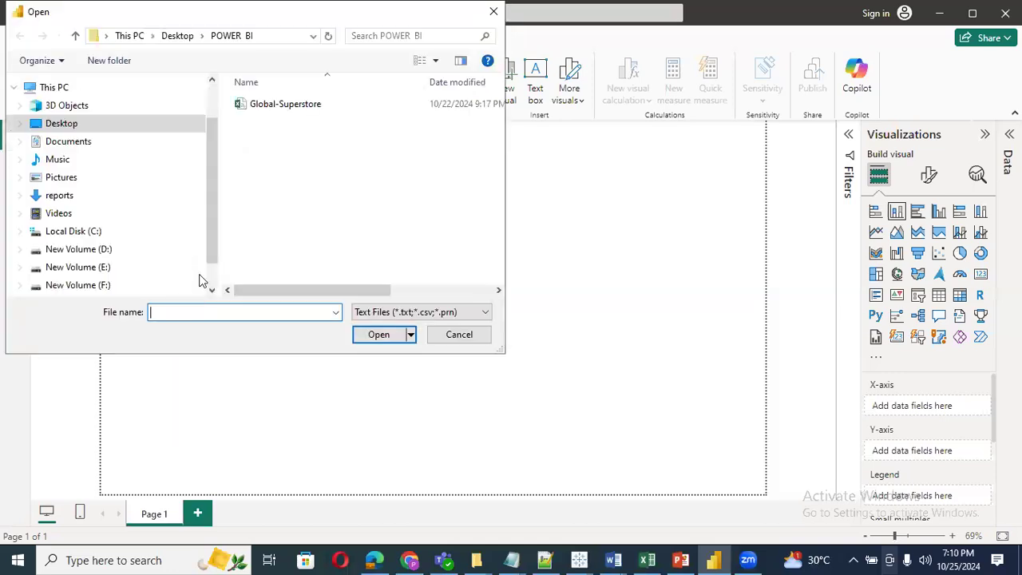
pyautogui.click(268, 105)
pyautogui.click(380, 335)
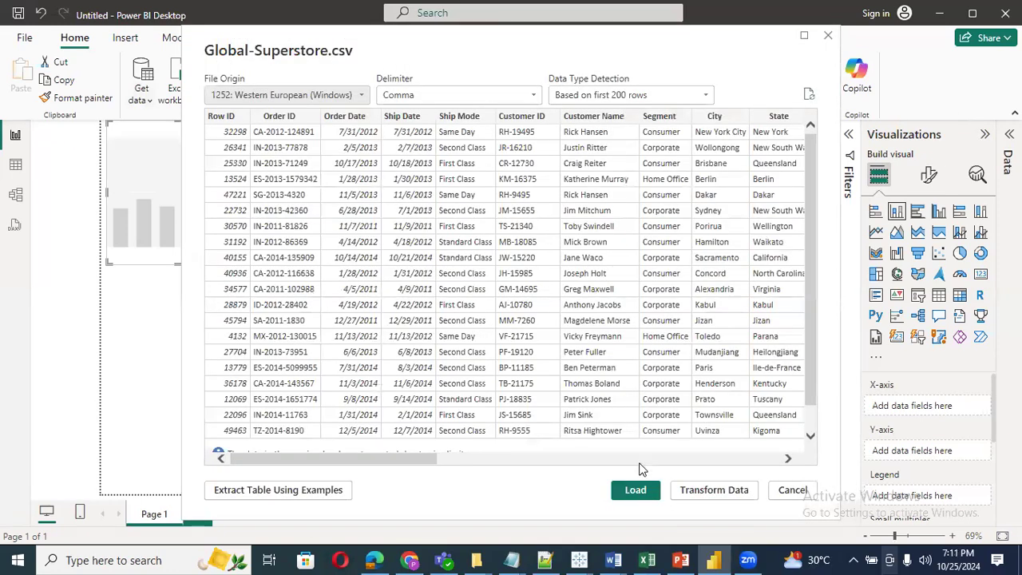
pyautogui.click(629, 490)
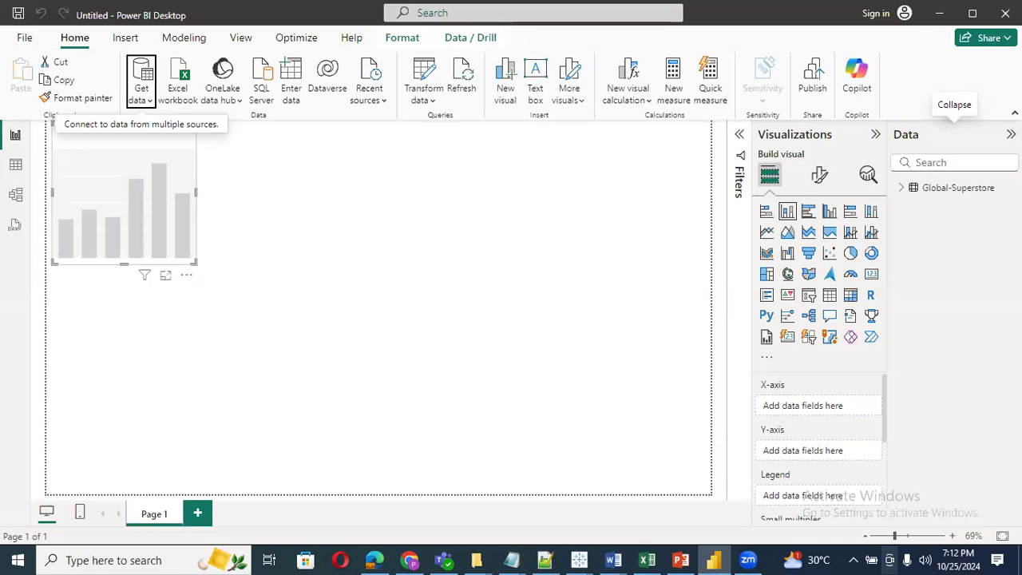
# Expand the Global-Superstore table and look through its fields
pyautogui.click(902, 189)
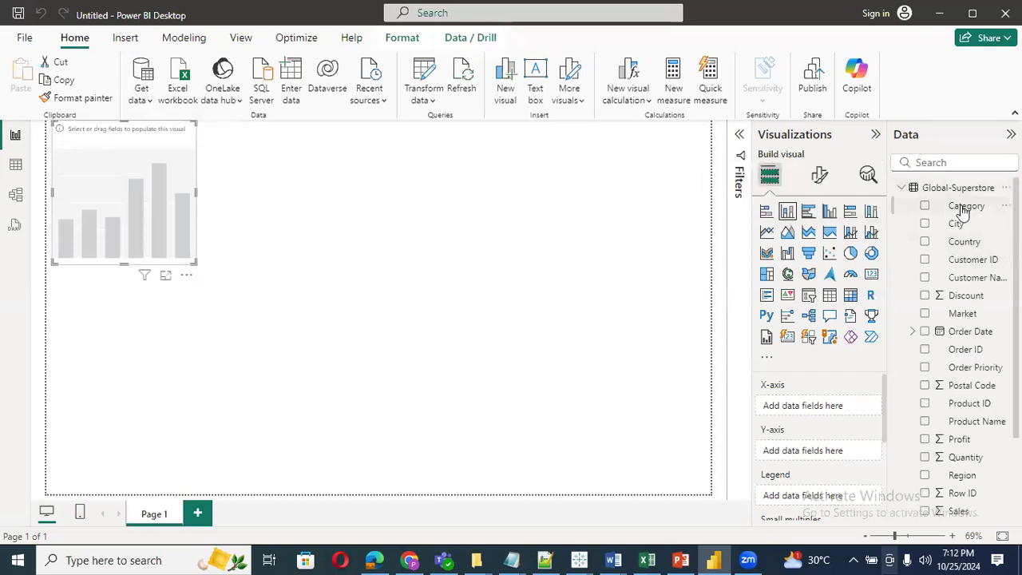
pyautogui.scroll(-3, 954, 255)
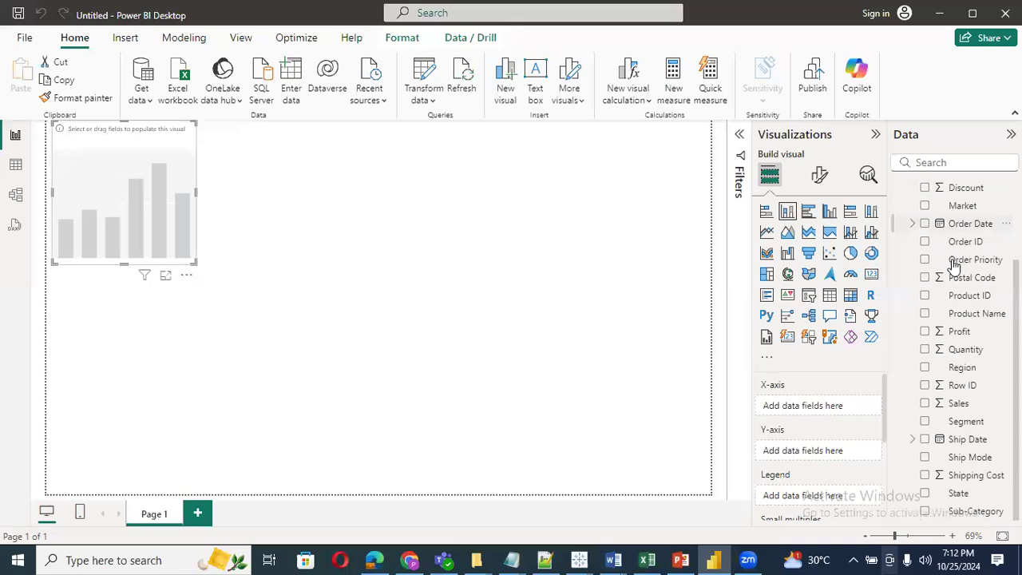
pyautogui.scroll(3, 962, 395)
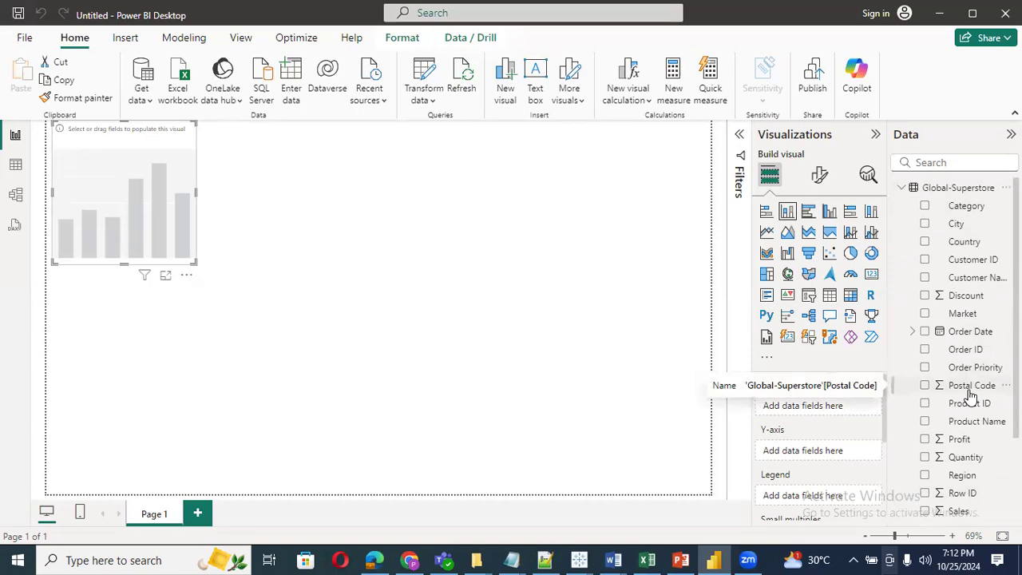
pyautogui.click(142, 86)
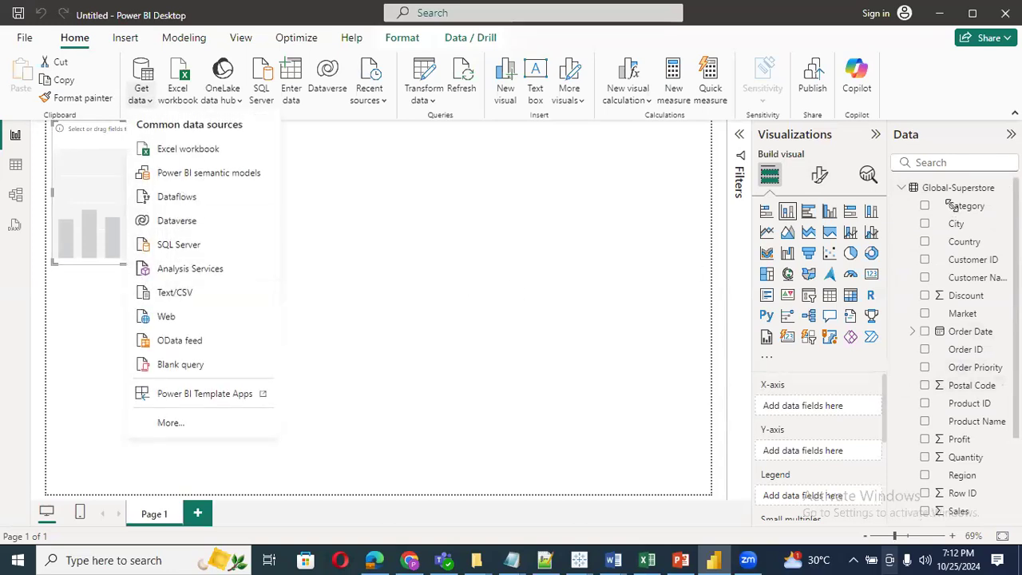
pyautogui.click(481, 262)
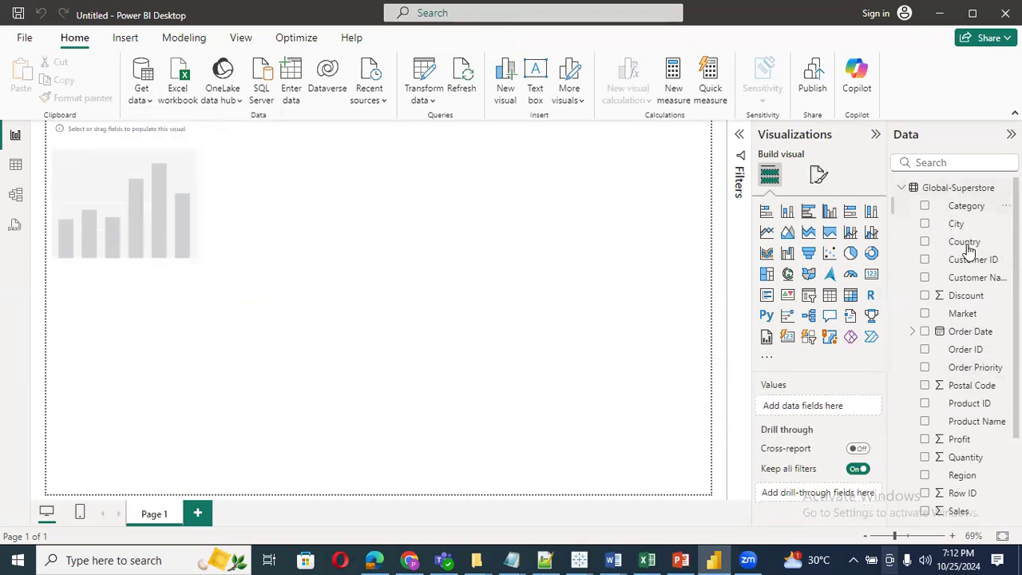
pyautogui.scroll(-3, 970, 367)
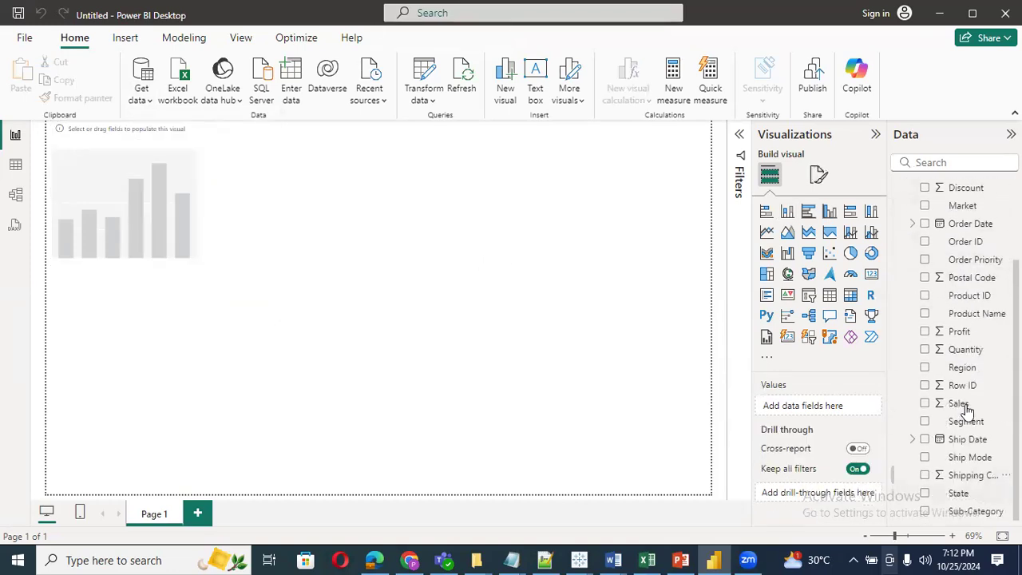
pyautogui.scroll(3, 965, 407)
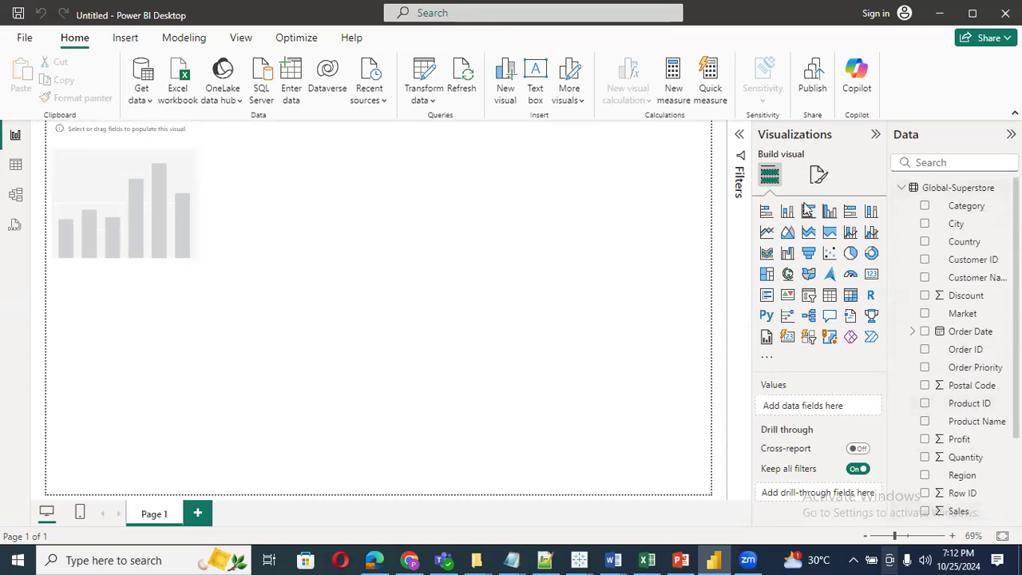
# Show the filters, plot Profit by Country in the stacked column chart, and enlarge the chart across most of the page width
pyautogui.click(738, 134)
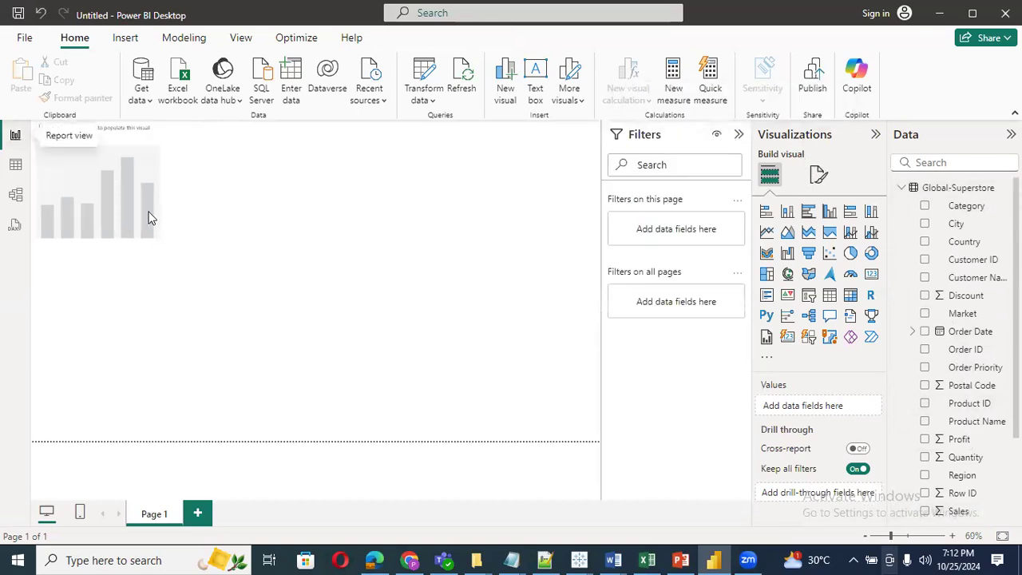
pyautogui.click(126, 200)
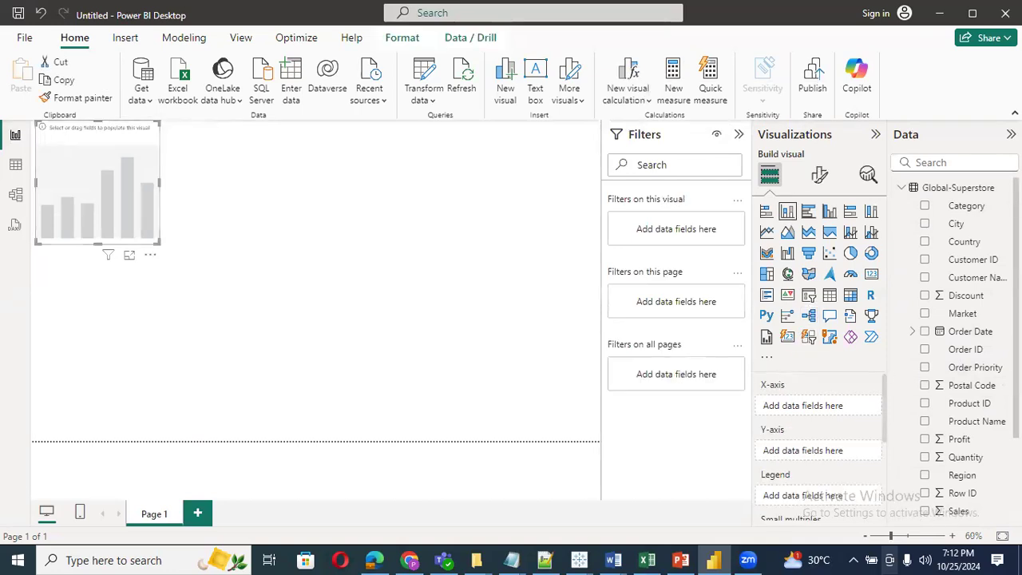
pyautogui.moveTo(967, 244); pyautogui.dragTo(826, 410)
pyautogui.moveTo(968, 440); pyautogui.dragTo(810, 461)
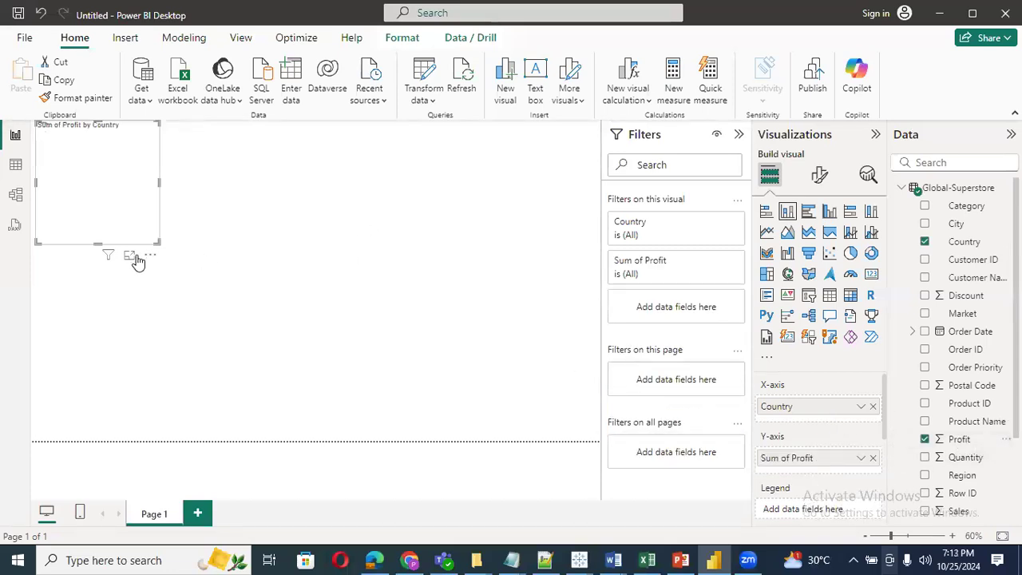
pyautogui.moveTo(159, 241); pyautogui.dragTo(565, 385)
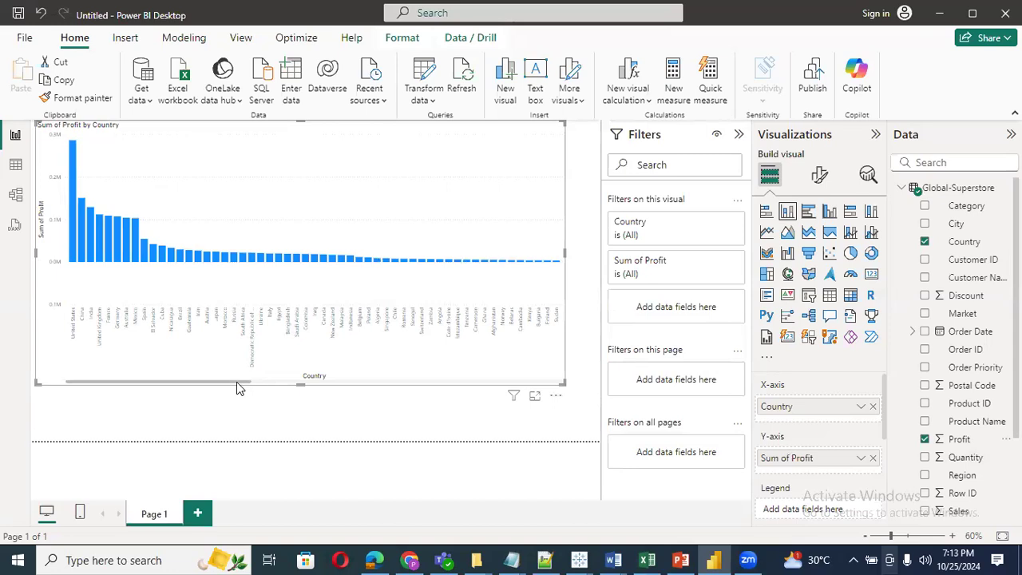
pyautogui.moveTo(292, 384); pyautogui.dragTo(580, 372)
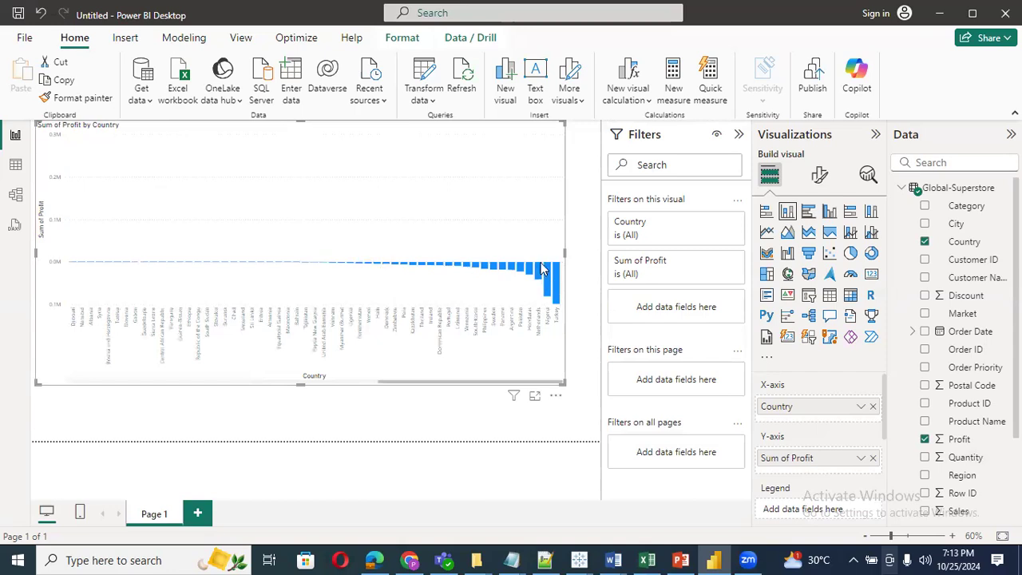
pyautogui.moveTo(530, 384); pyautogui.dragTo(58, 396)
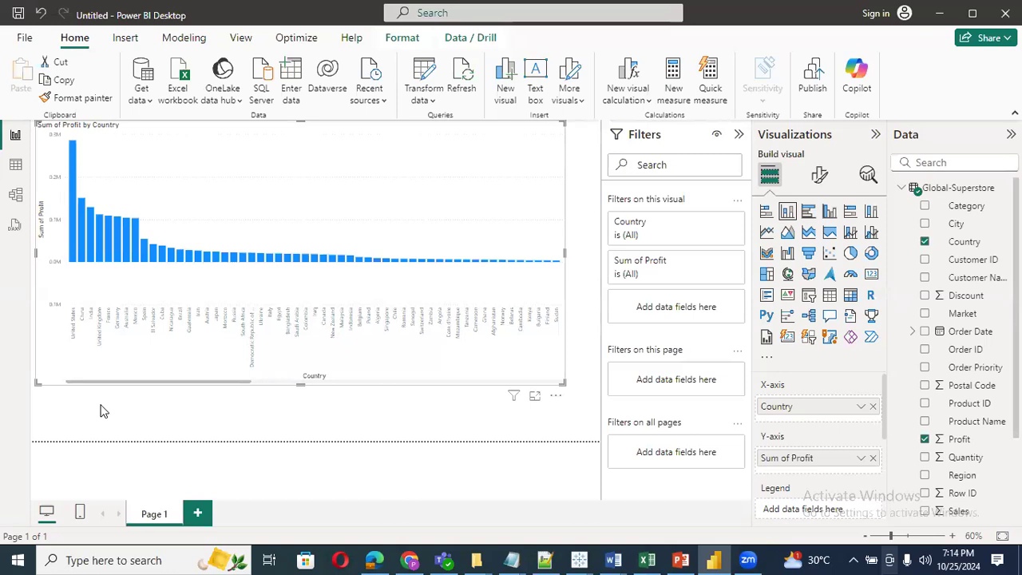
# Examine the Global-Superstore columns in the table view and its table card in the model view
pyautogui.click(14, 168)
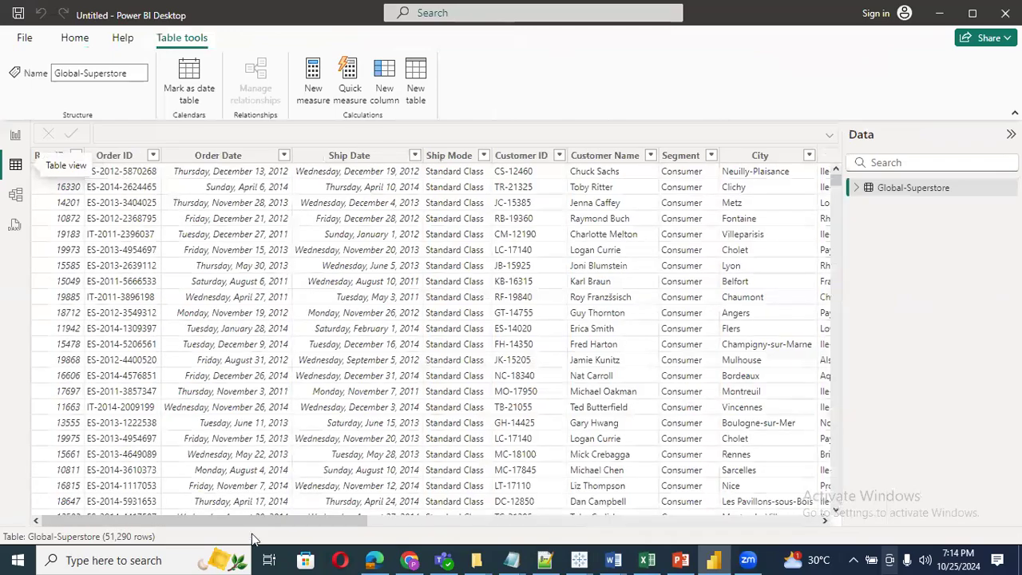
pyautogui.moveTo(250, 520); pyautogui.dragTo(831, 527)
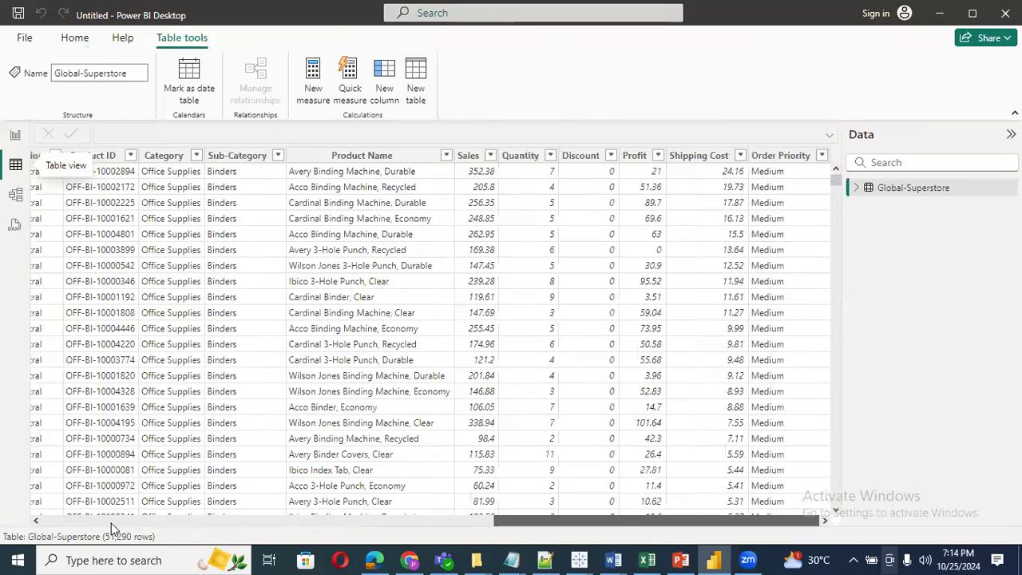
pyautogui.click(112, 523)
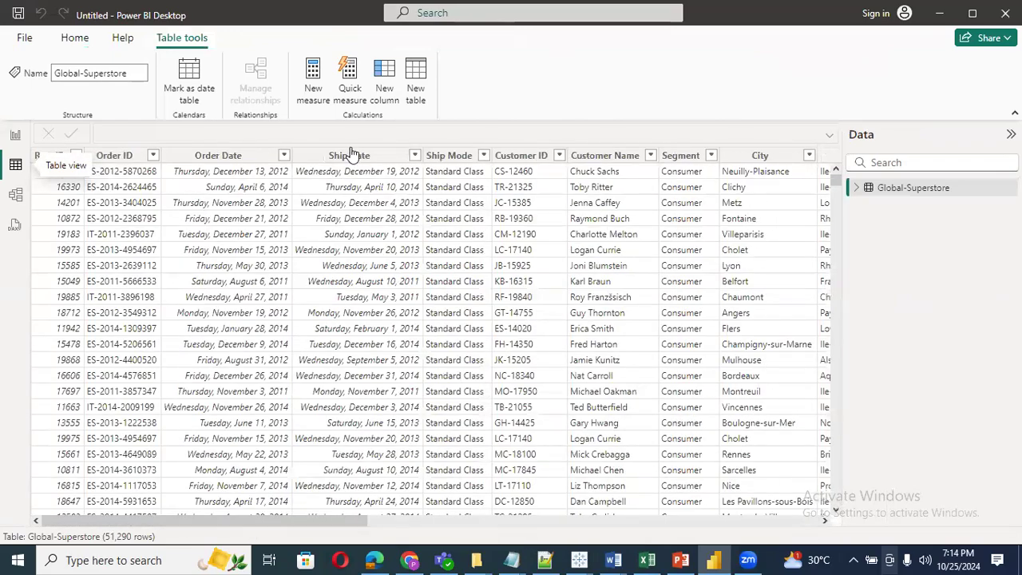
pyautogui.click(16, 196)
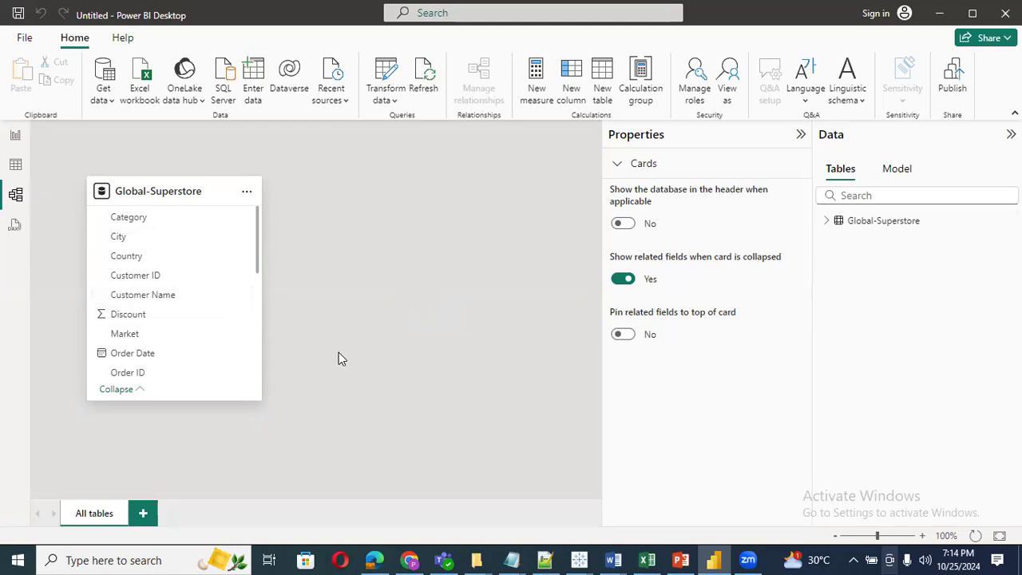
pyautogui.click(16, 136)
pyautogui.click(16, 169)
pyautogui.click(16, 197)
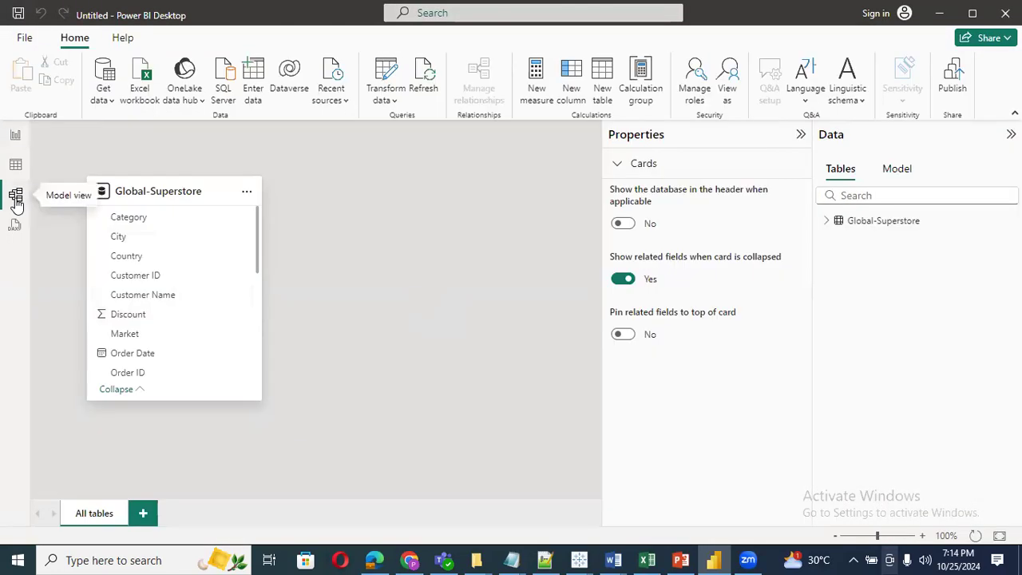
# Return to the report and narrow the Profit by Country chart to less than half its width
pyautogui.click(16, 136)
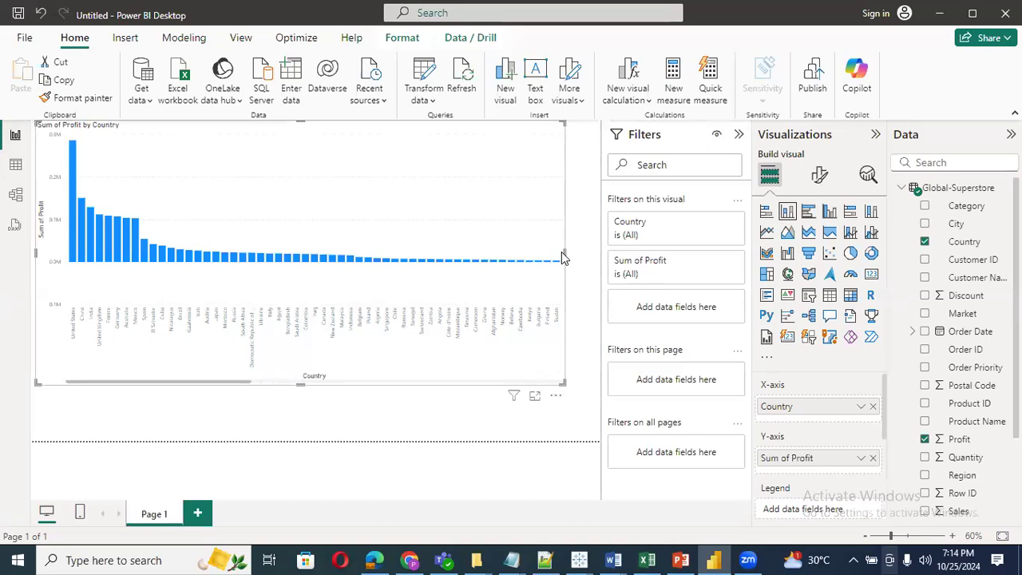
pyautogui.moveTo(564, 252); pyautogui.dragTo(261, 251)
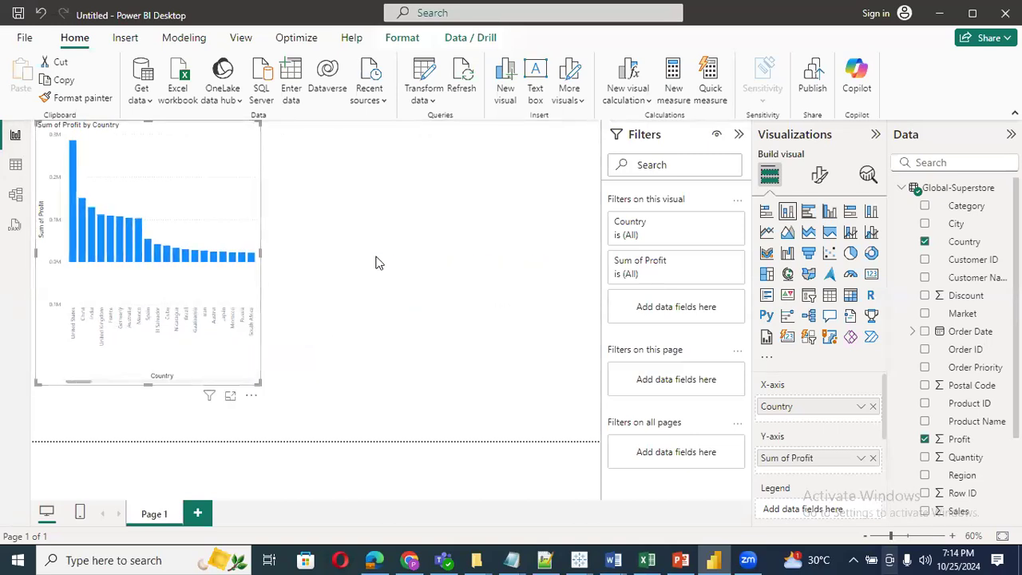
pyautogui.click(379, 264)
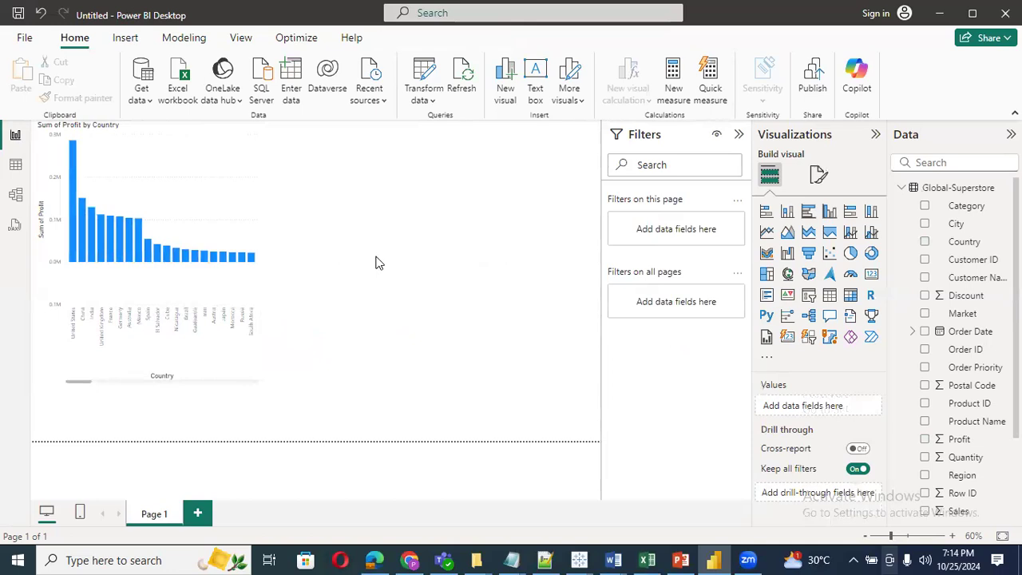
# Open Global-Superstore in the Power Query Editor and review the remove-rows, keep-rows and replace-values options for the Order ID column
pyautogui.click(431, 101)
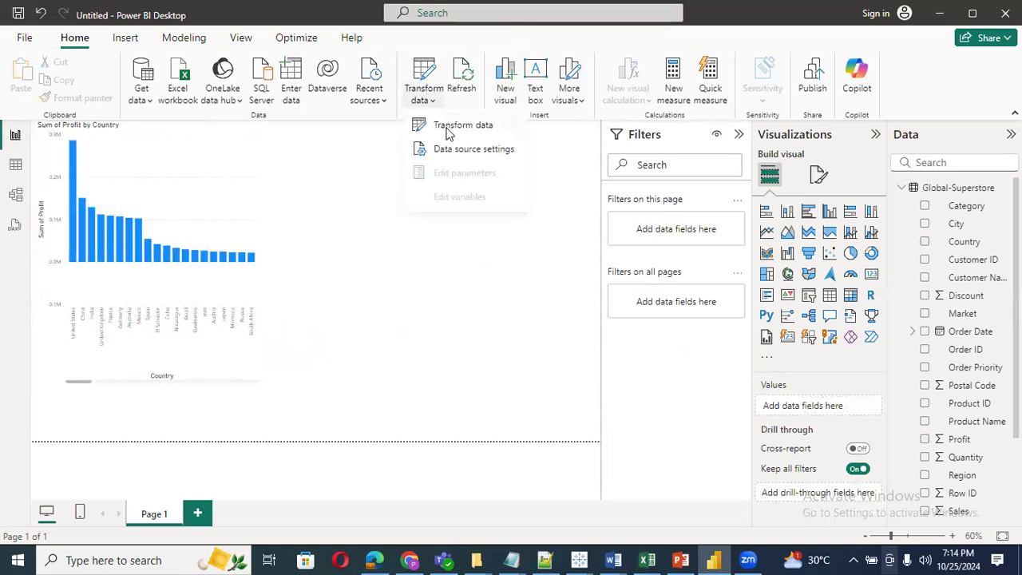
pyautogui.click(447, 132)
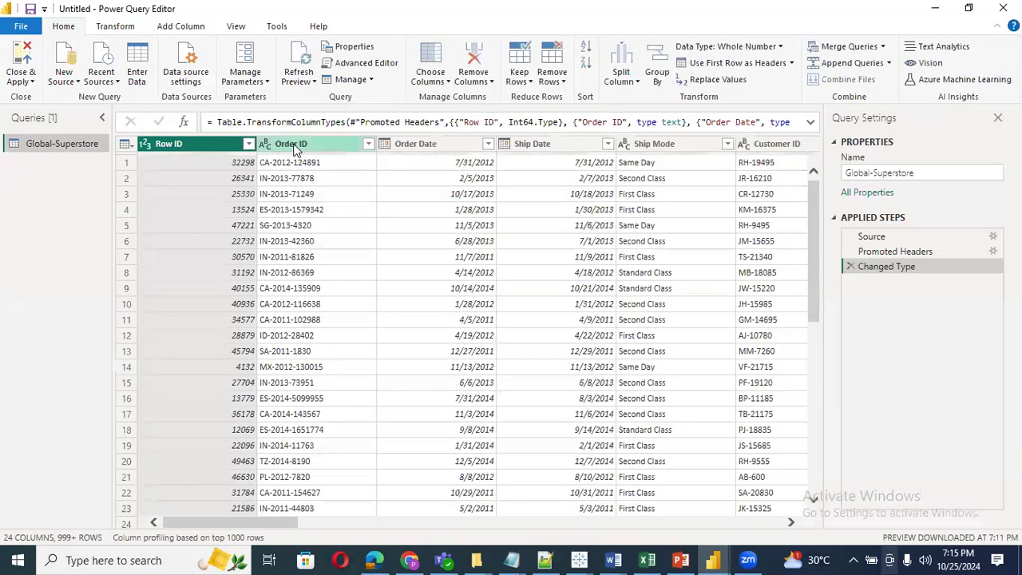
pyautogui.click(292, 143)
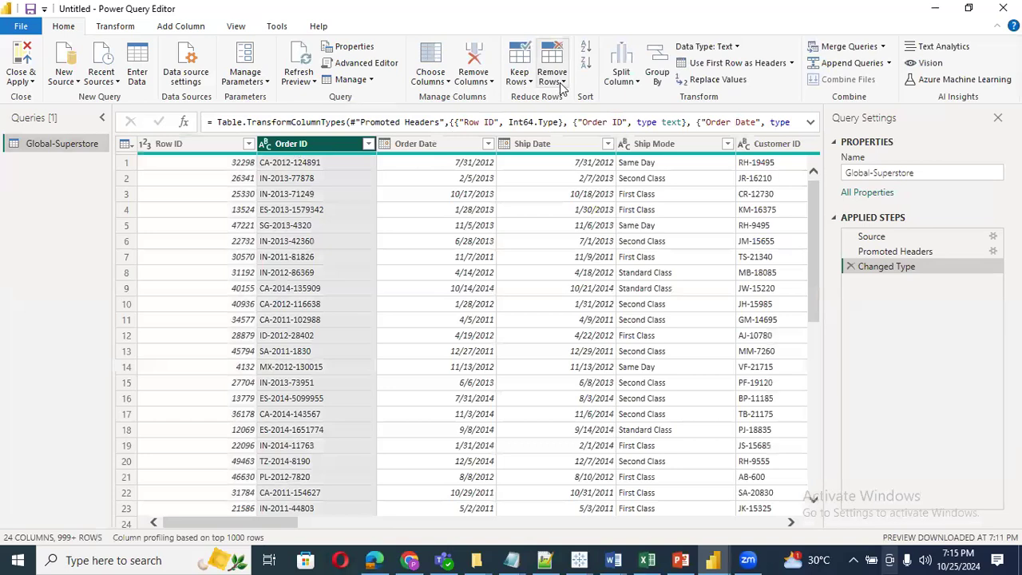
pyautogui.click(561, 83)
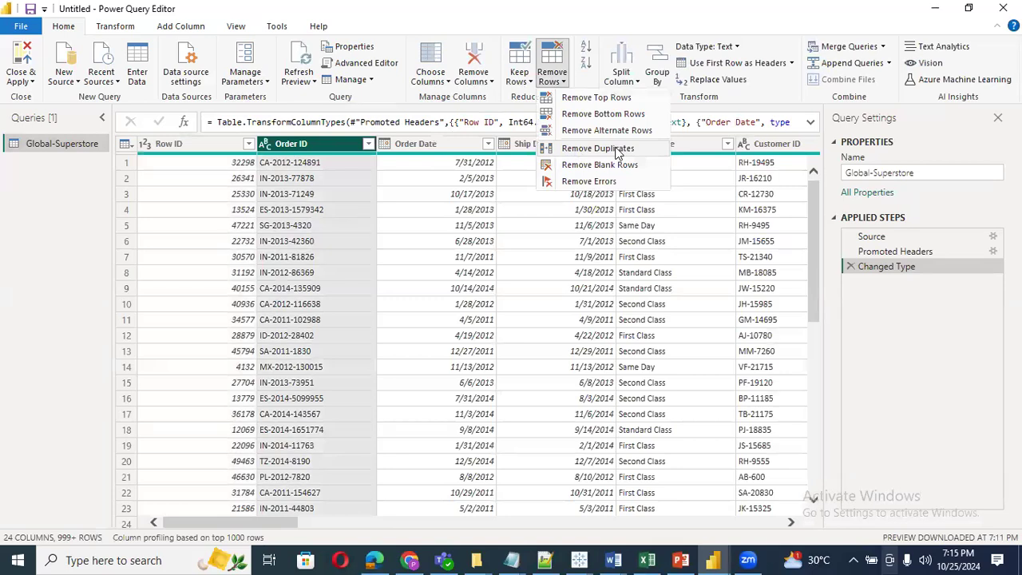
pyautogui.click(109, 267)
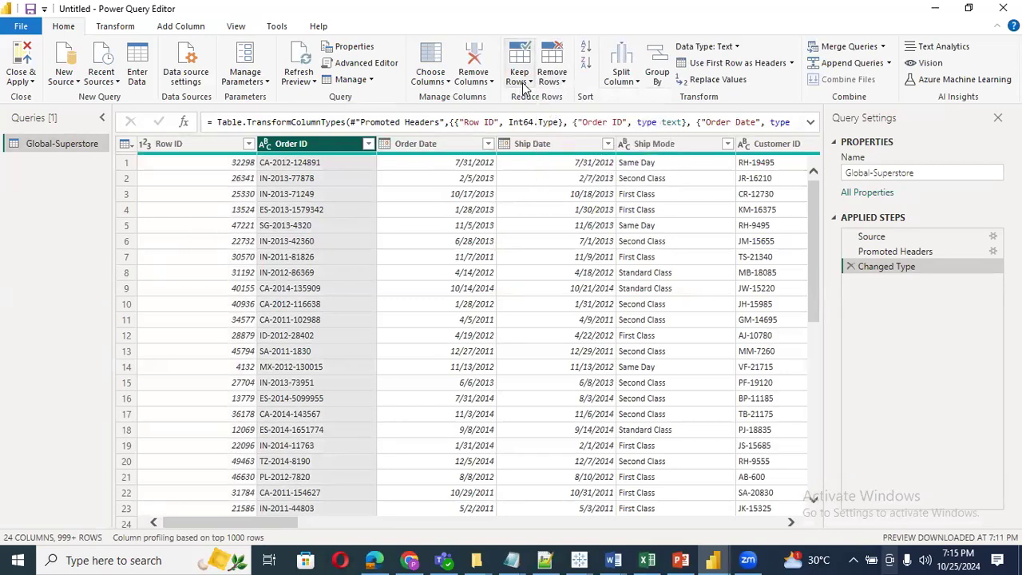
pyautogui.click(523, 84)
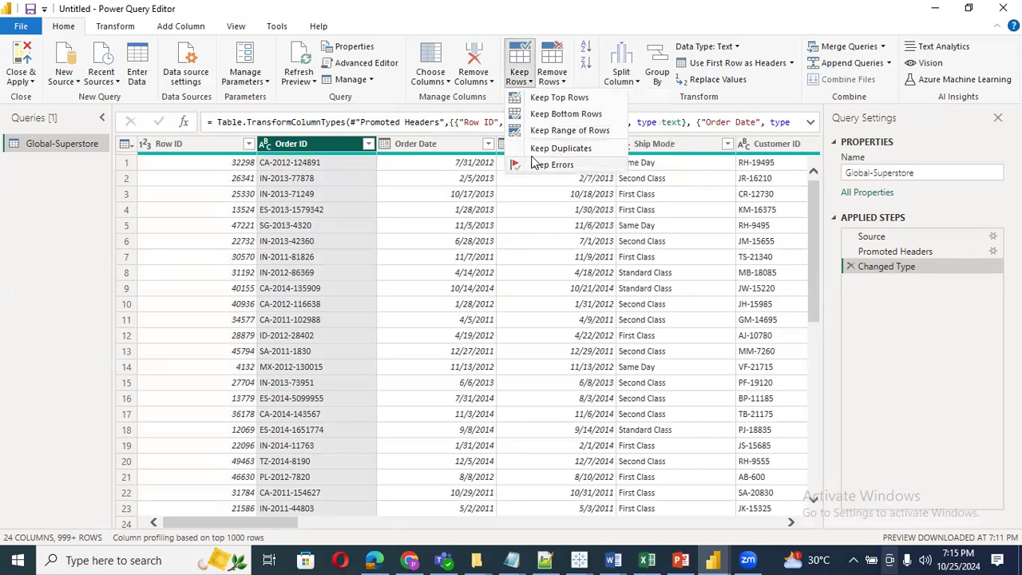
pyautogui.click(95, 277)
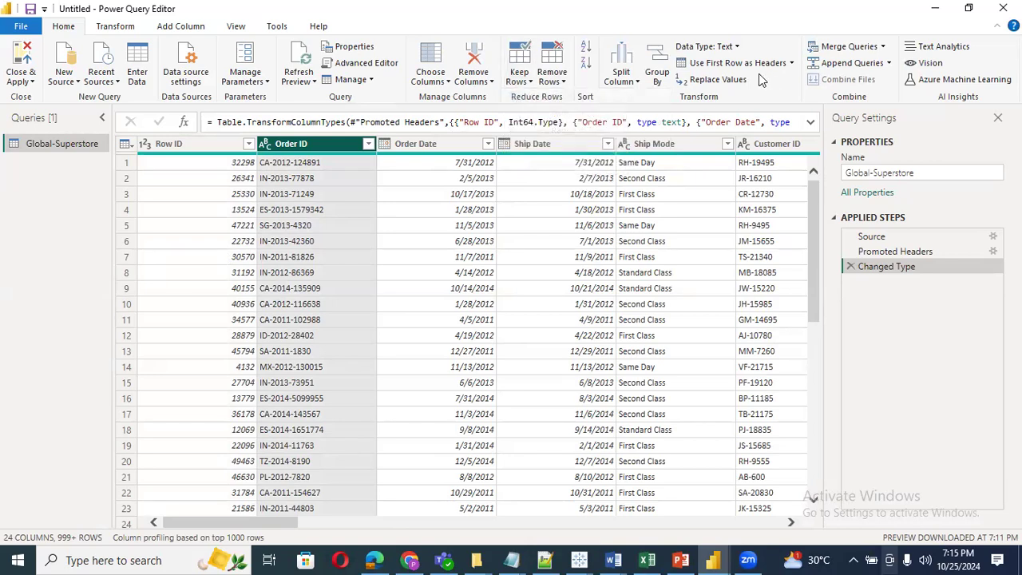
pyautogui.click(707, 83)
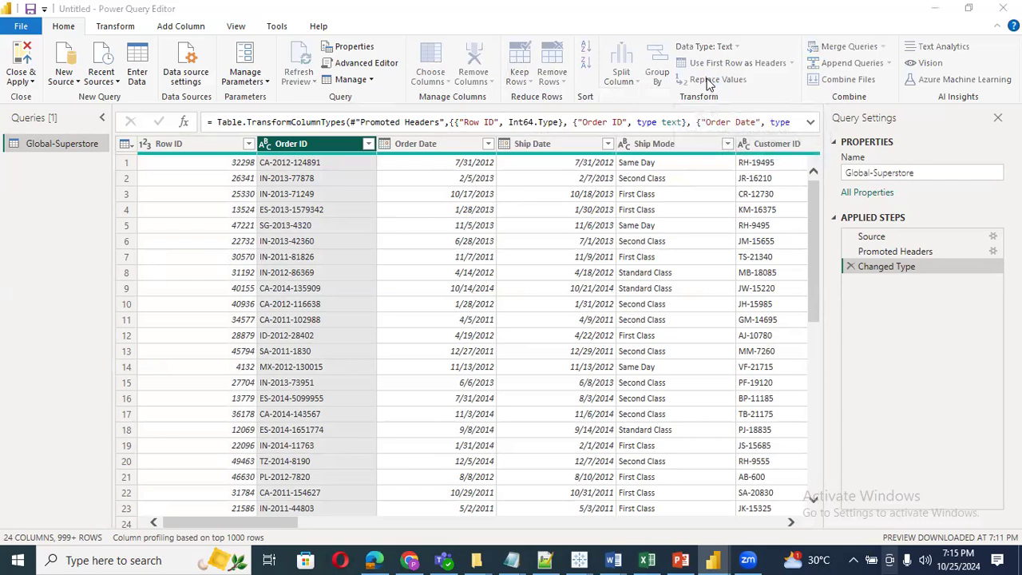
pyautogui.click(723, 356)
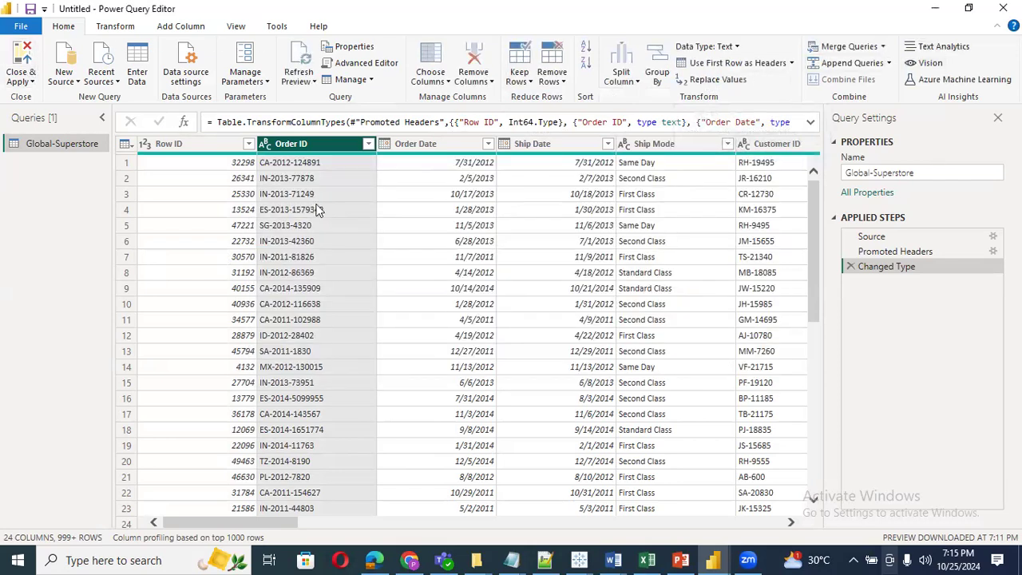
# Look through the transform, add-column and view commands, and close the Power Query Editor with the query applied
pyautogui.click(117, 34)
pyautogui.click(179, 32)
pyautogui.click(241, 30)
pyautogui.click(63, 28)
pyautogui.click(24, 80)
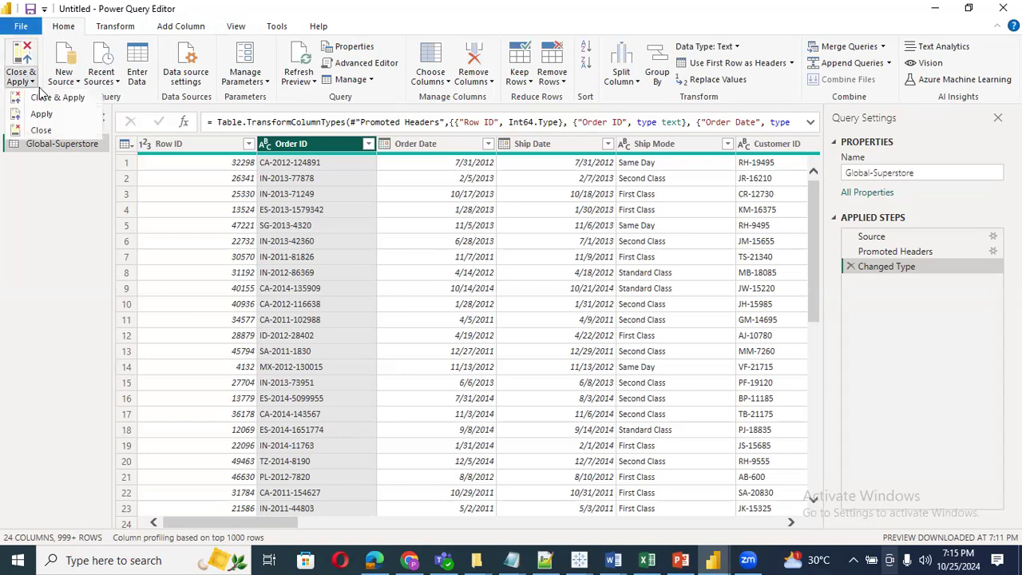
pyautogui.click(42, 100)
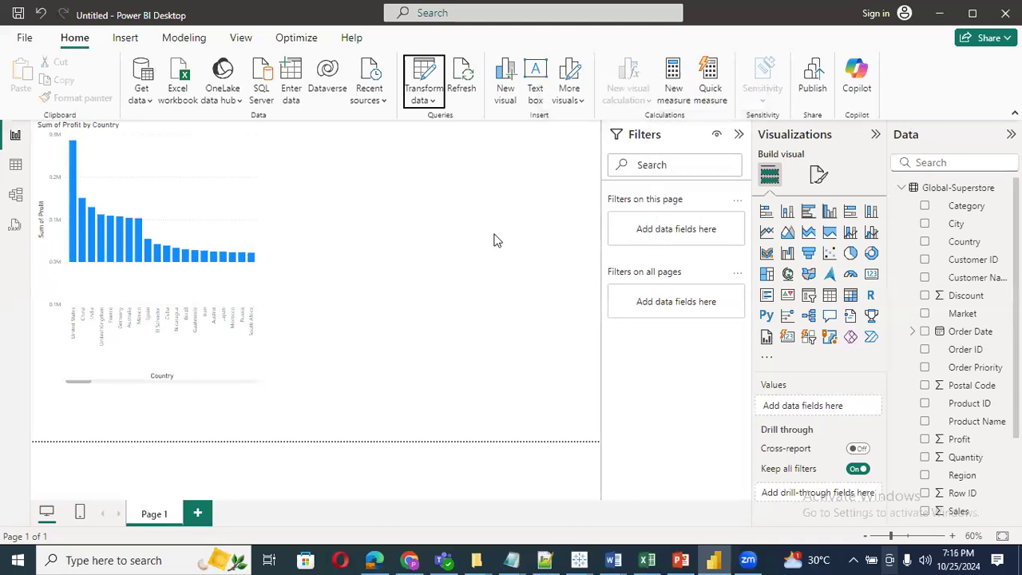
# Add a slicer beside the Profit by Country chart and fill it with the Country field
pyautogui.click(809, 295)
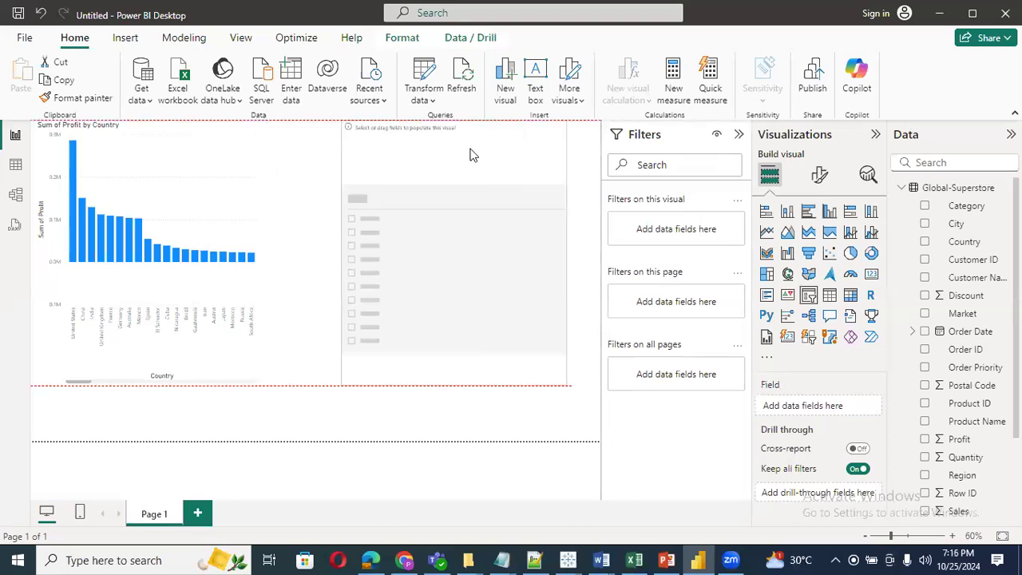
pyautogui.moveTo(471, 154); pyautogui.dragTo(494, 155)
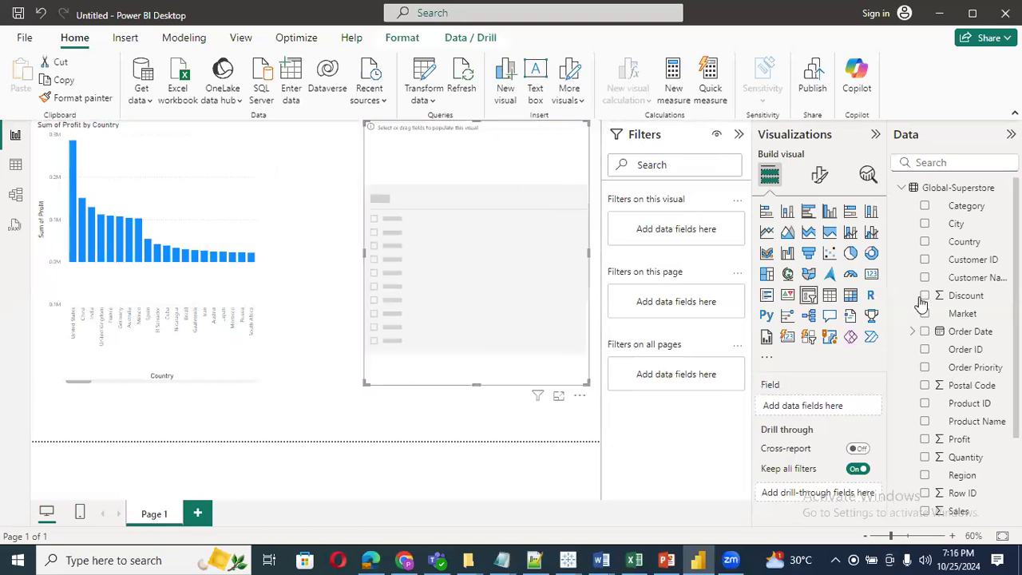
pyautogui.click(924, 242)
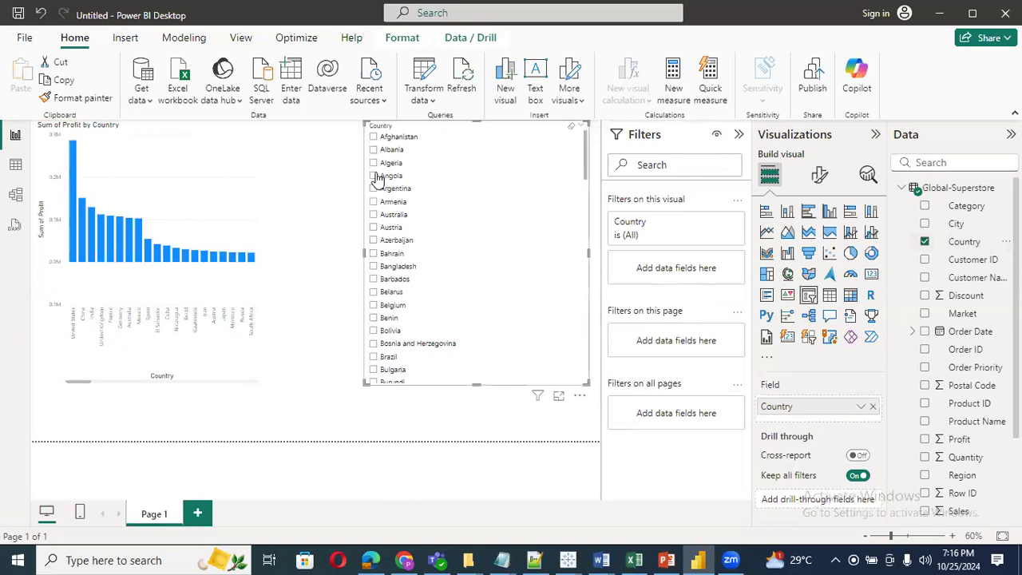
# Filter the profit chart with the Country slicer, selecting Algeria, Australia and finally Brazil
pyautogui.click(373, 163)
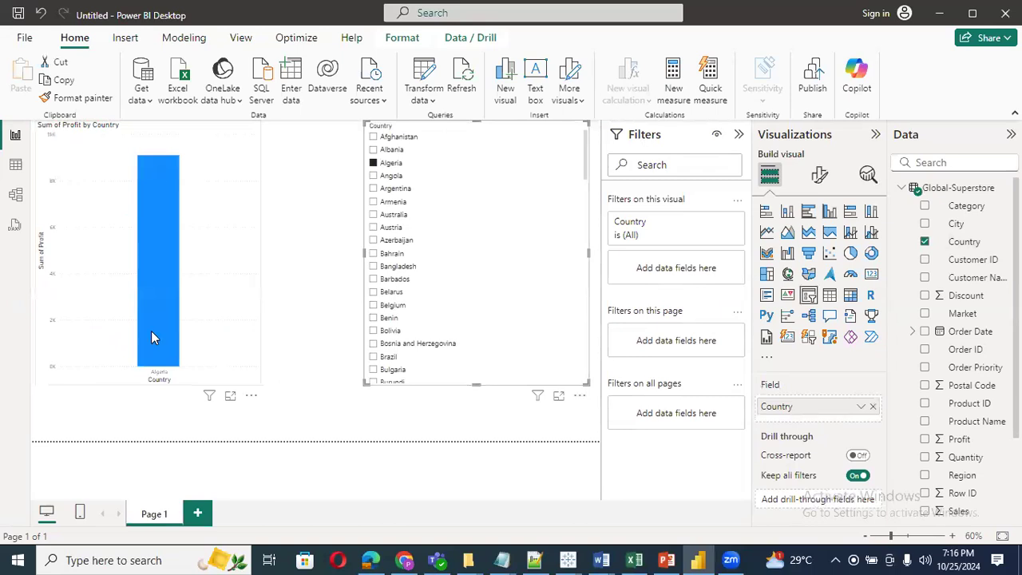
pyautogui.moveTo(152, 335)
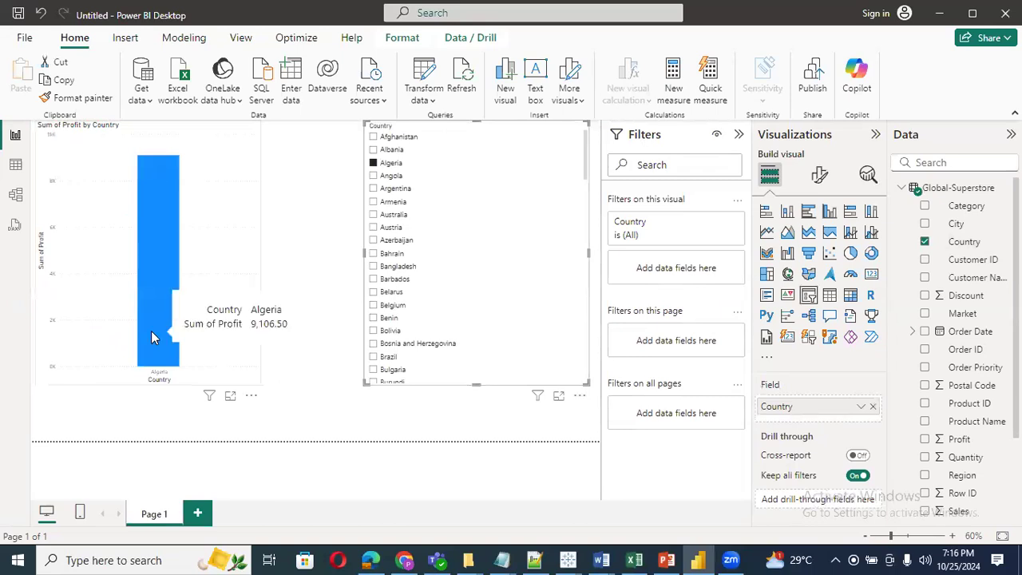
pyautogui.click(373, 216)
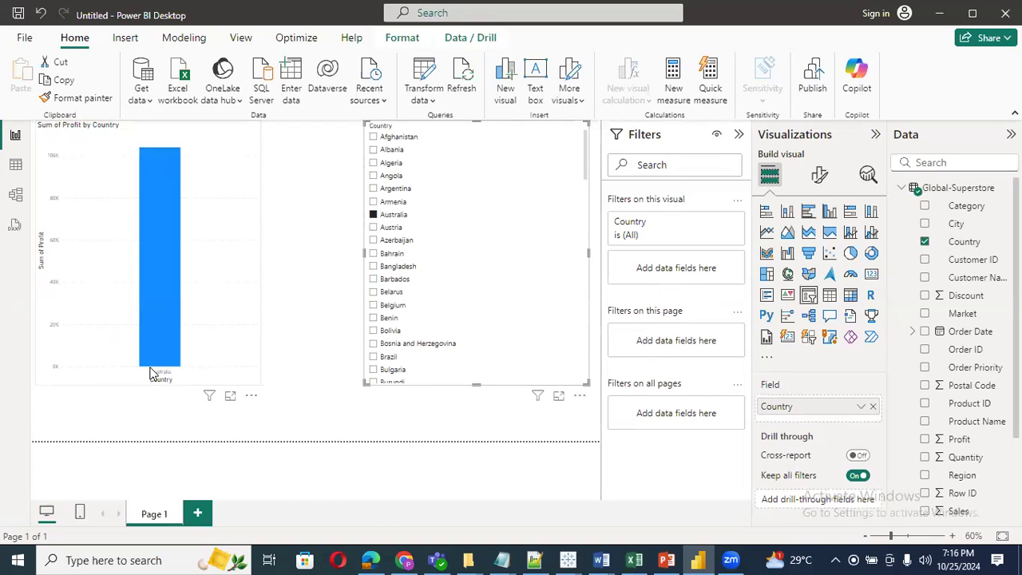
pyautogui.click(374, 357)
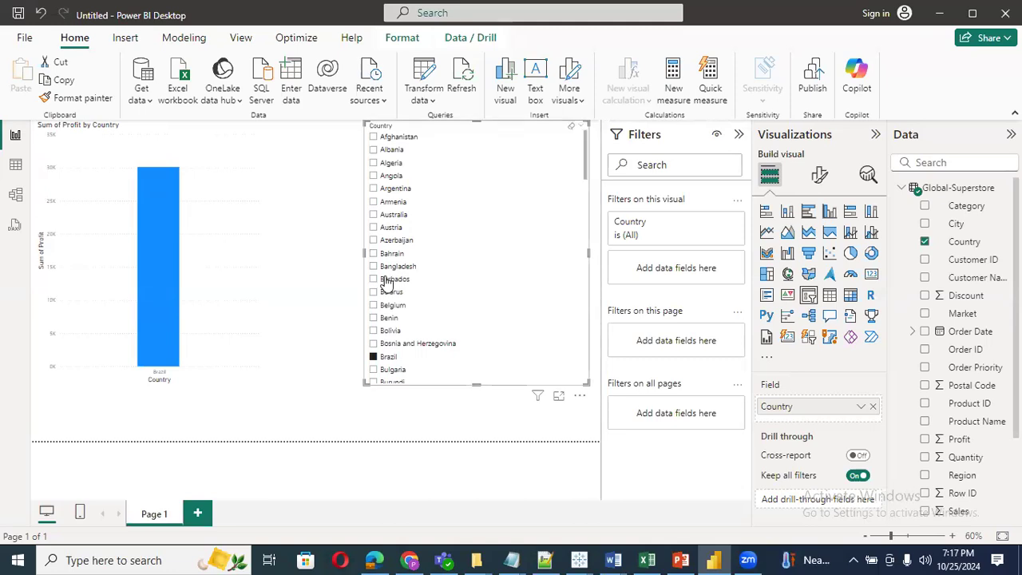
# Switch to the Introduction to Power BI PDF in Chrome and examine its sections on importing data, handling errors and renaming columns
pyautogui.moveTo(540, 557)
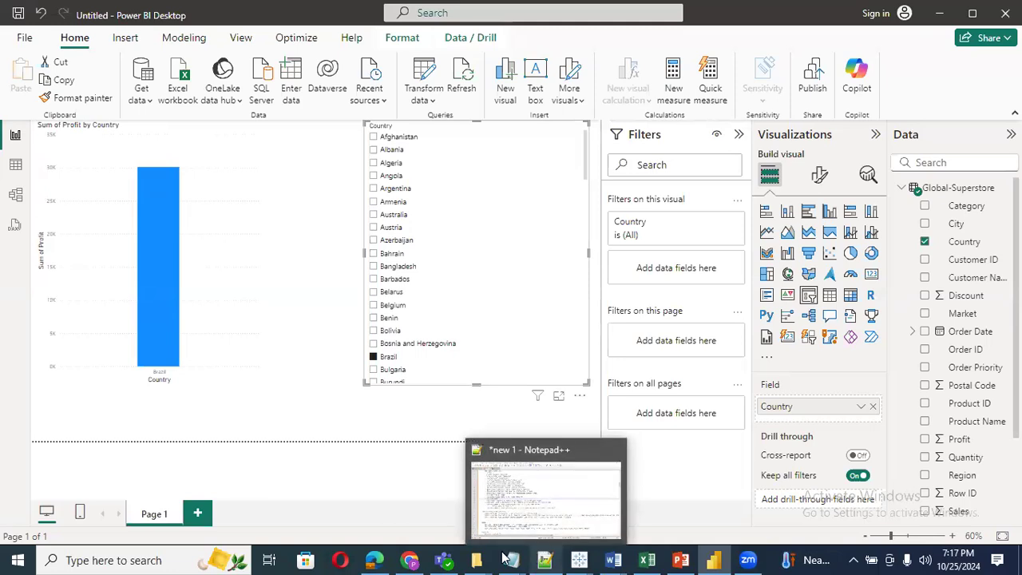
pyautogui.click(410, 558)
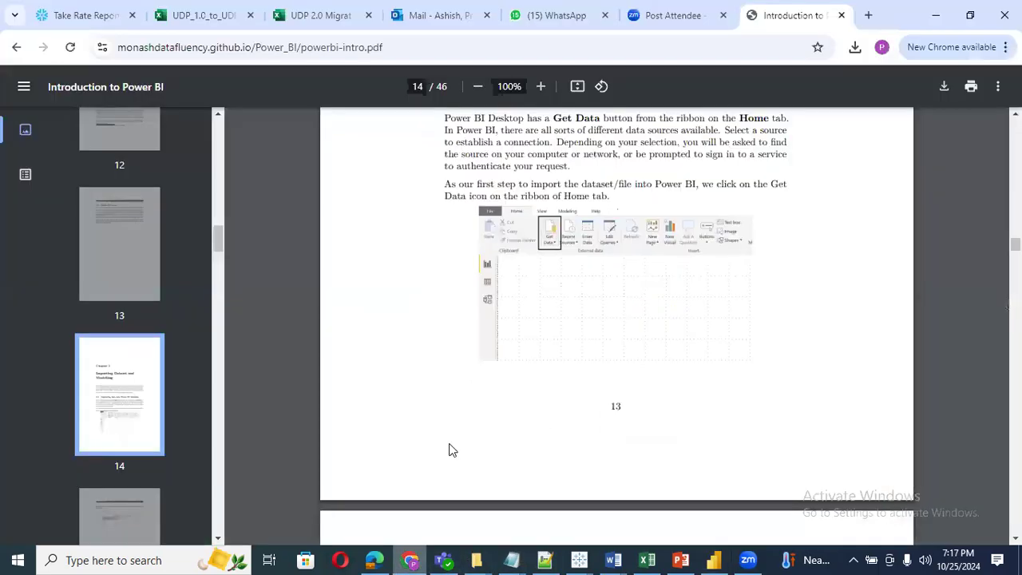
pyautogui.scroll(-2, 131, 417)
pyautogui.click(131, 412)
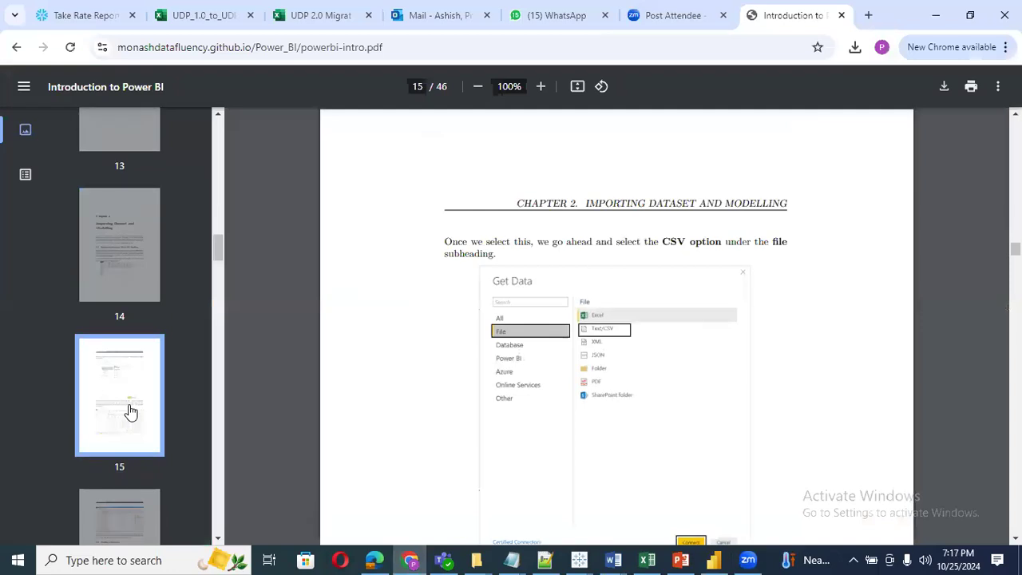
pyautogui.scroll(-2, 587, 299)
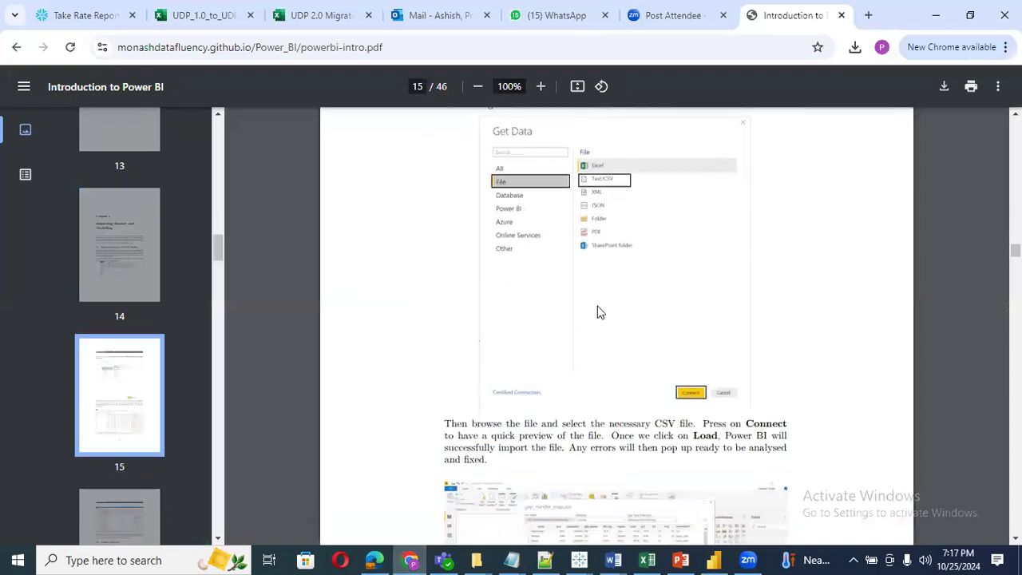
pyautogui.scroll(-10, 570, 228)
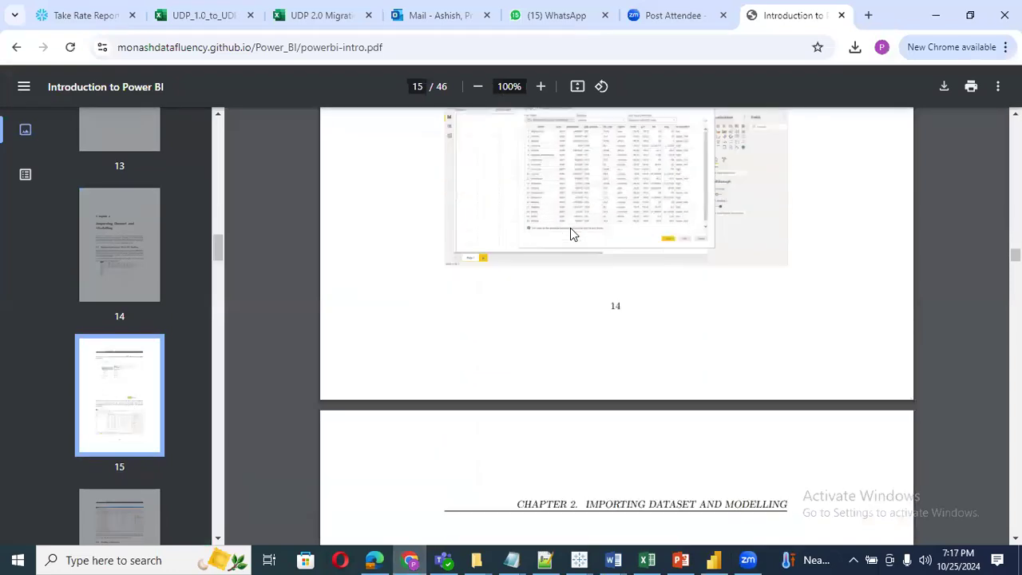
pyautogui.scroll(-2, 609, 298)
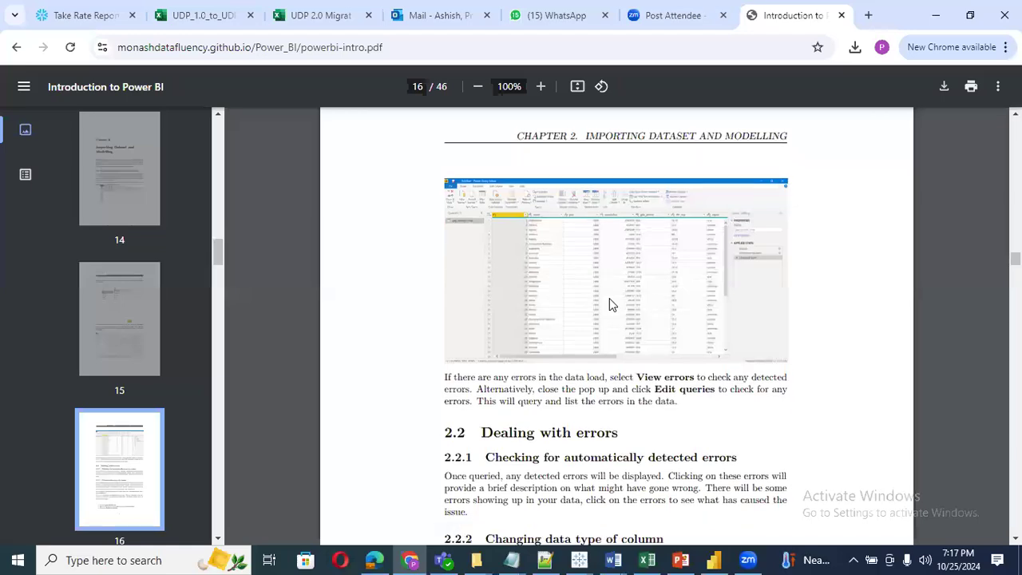
pyautogui.scroll(-16, 538, 324)
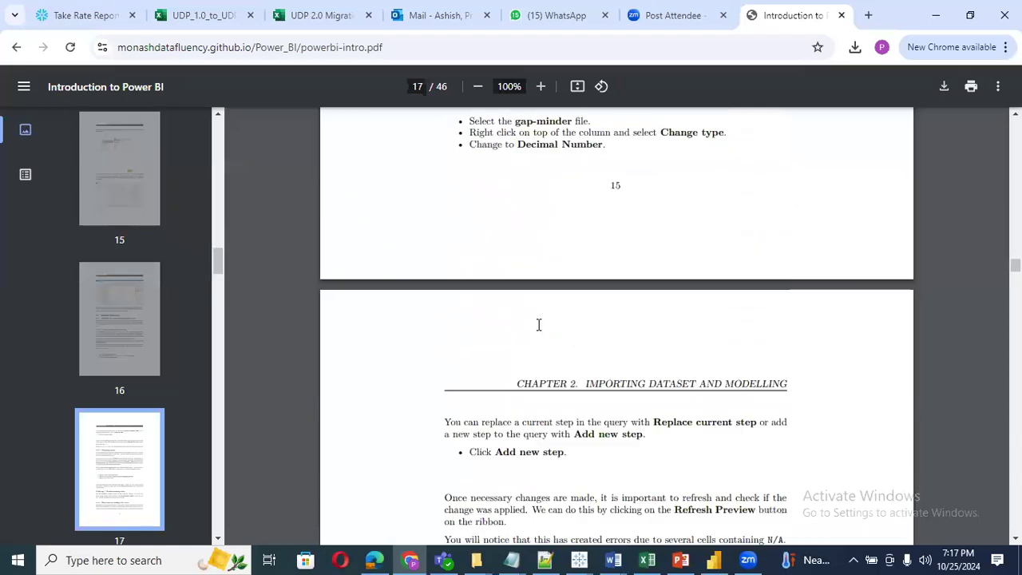
pyautogui.scroll(-9, 538, 324)
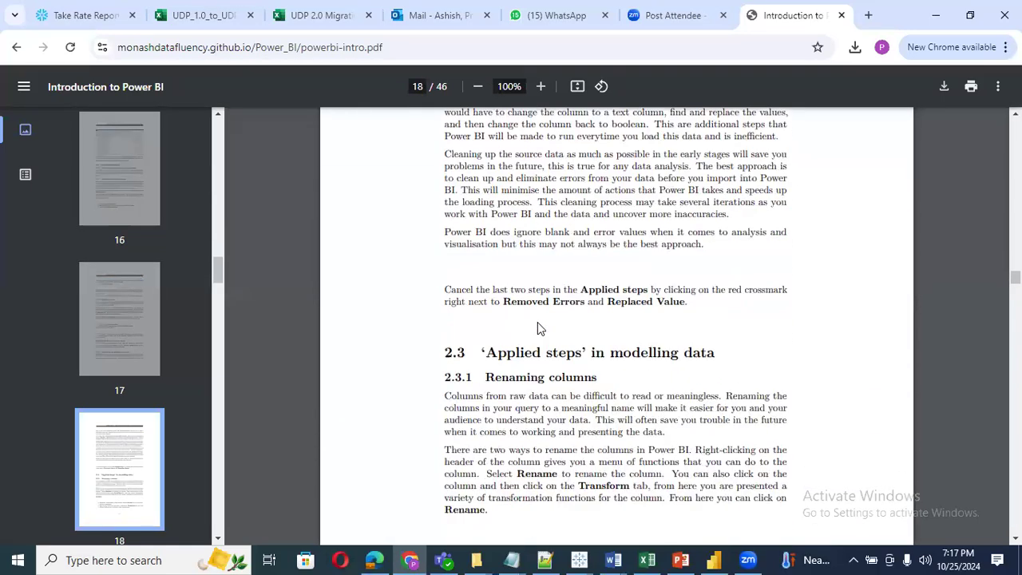
pyautogui.scroll(1, 538, 327)
pyautogui.scroll(-3, 540, 329)
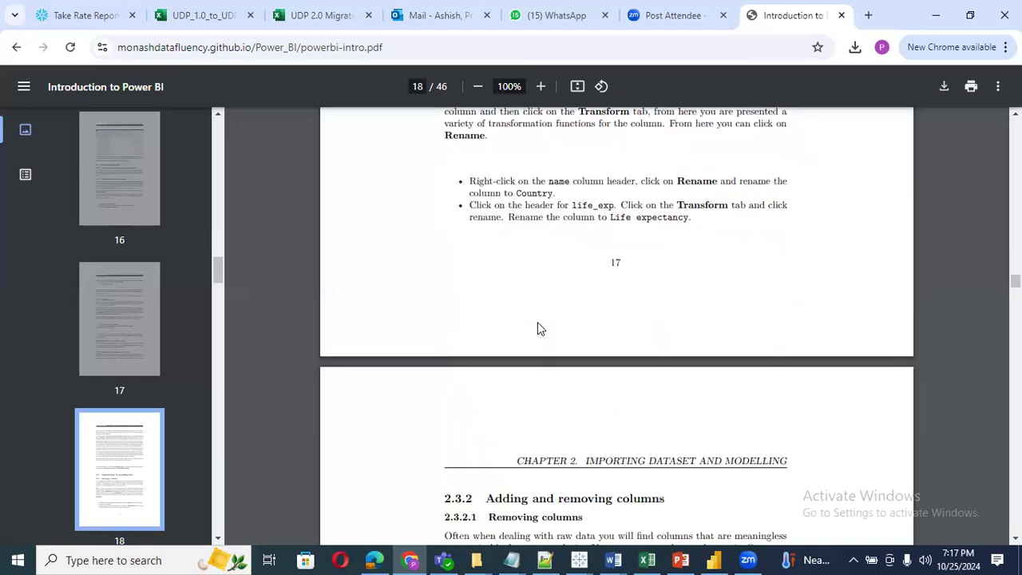
# Switch back to Power BI Desktop, deselect the slicer and refresh the report data
pyautogui.click(714, 559)
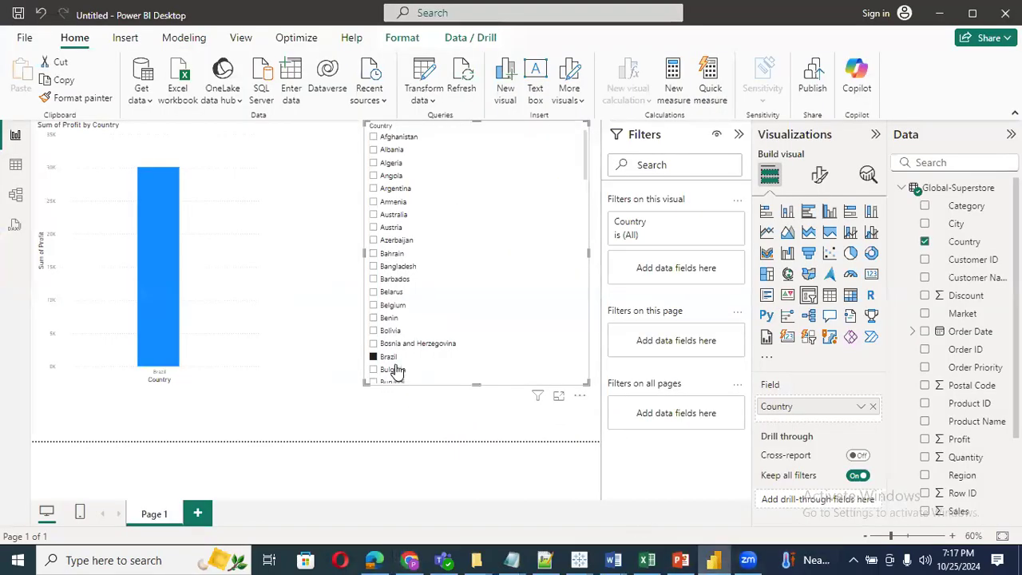
pyautogui.click(294, 346)
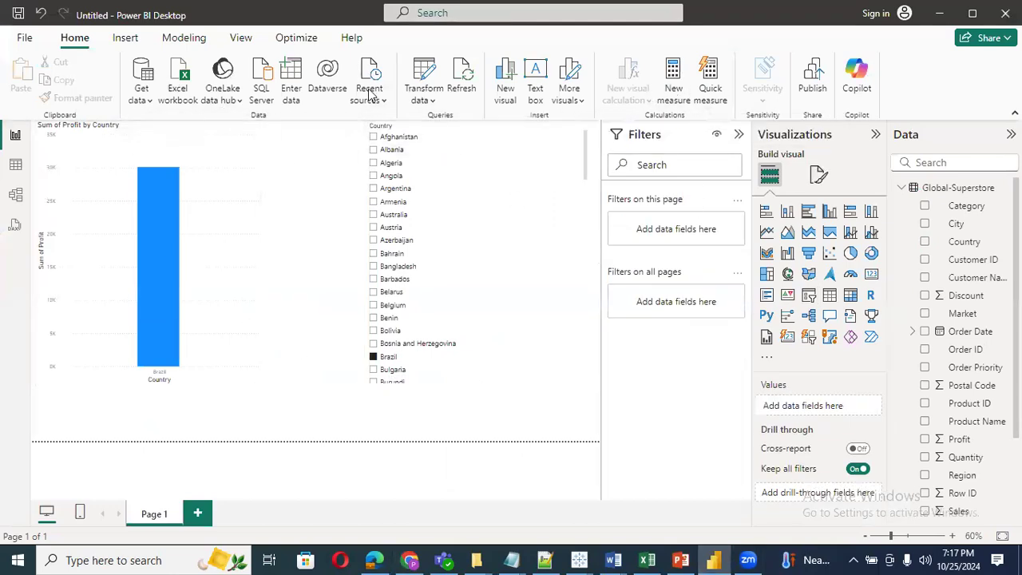
pyautogui.click(463, 76)
# Create a table by manual data entry with SADS in row 2 and Ss in row 3 of Column1, and load it
pyautogui.click(292, 80)
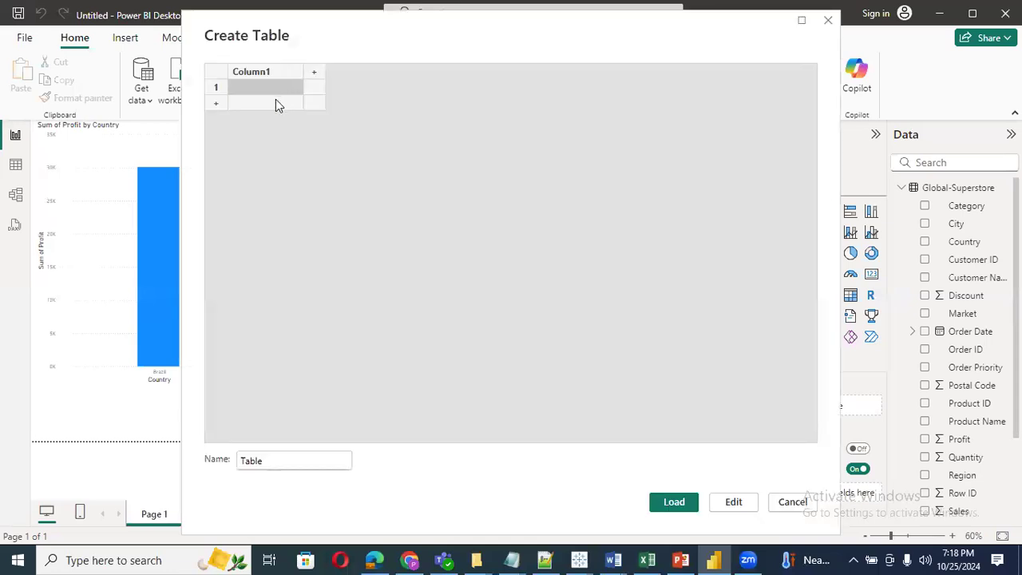
pyautogui.click(236, 103)
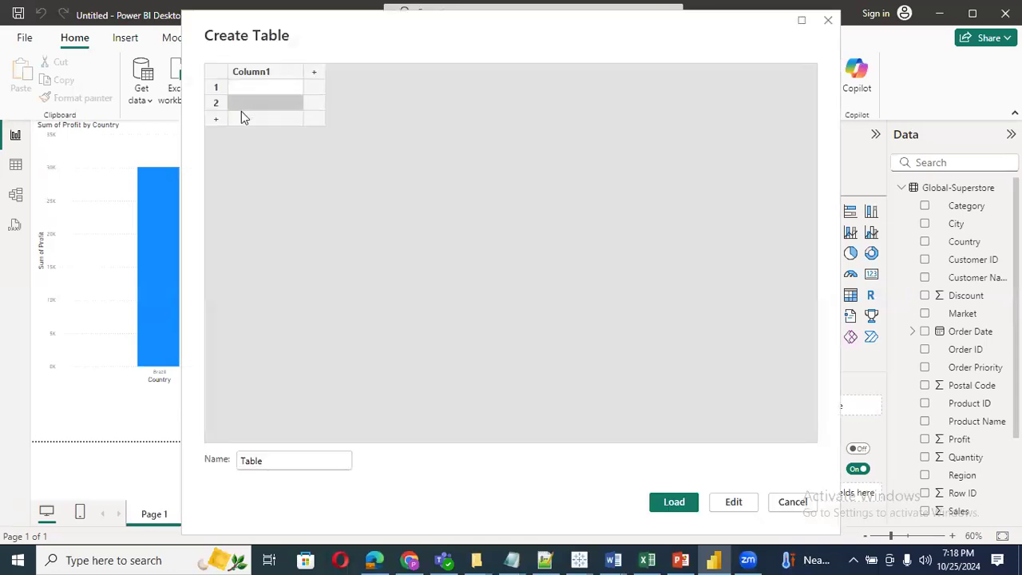
pyautogui.click(241, 117)
pyautogui.click(681, 500)
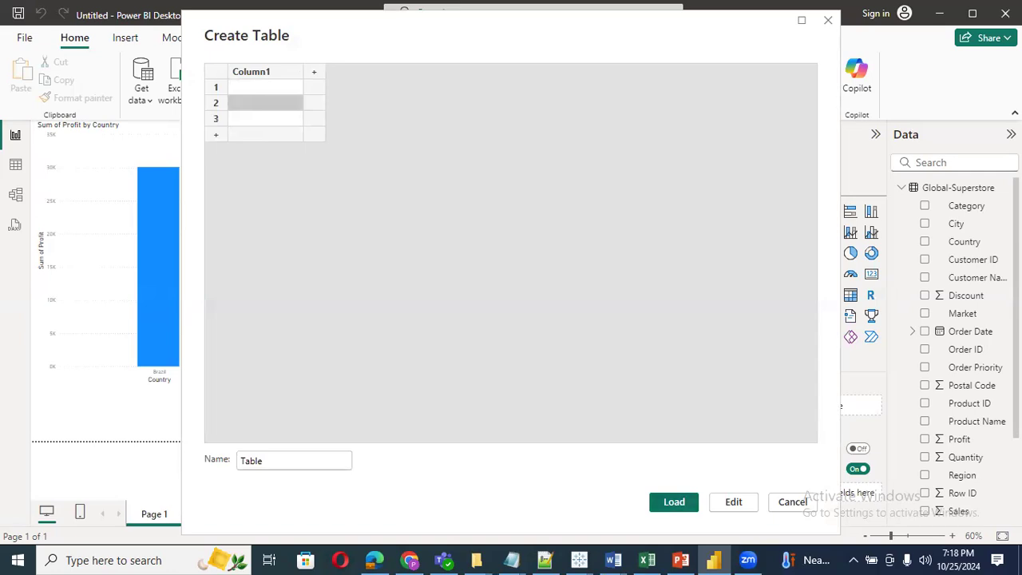
pyautogui.write('SADS')
pyautogui.click(265, 121)
pyautogui.write('Ss')
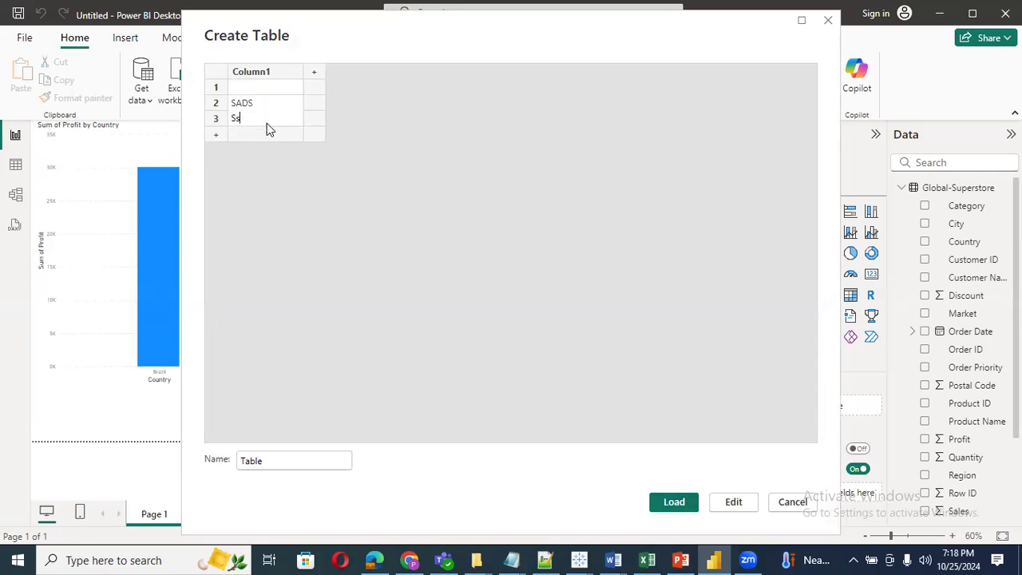
pyautogui.click(675, 502)
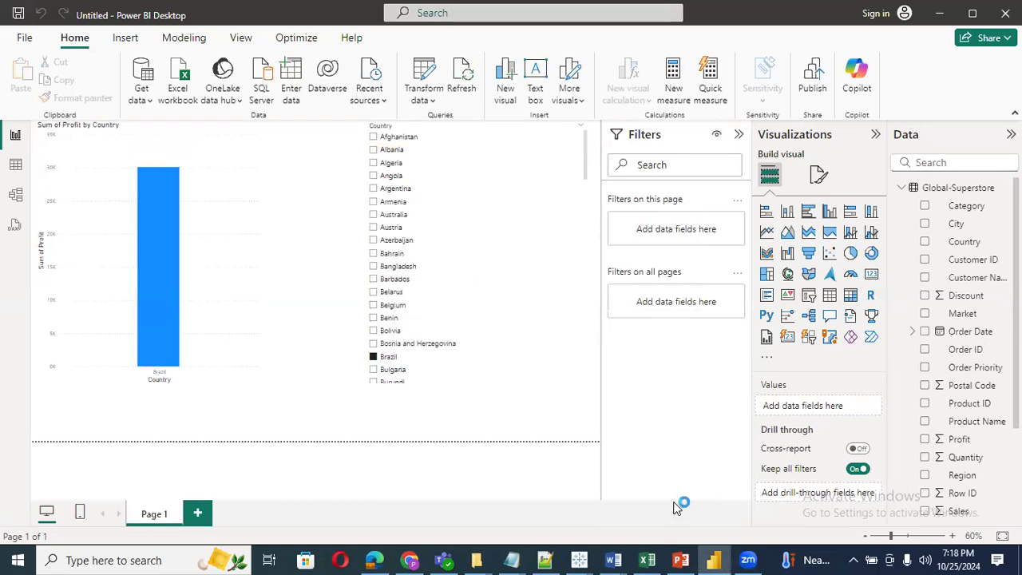
pyautogui.click(906, 206)
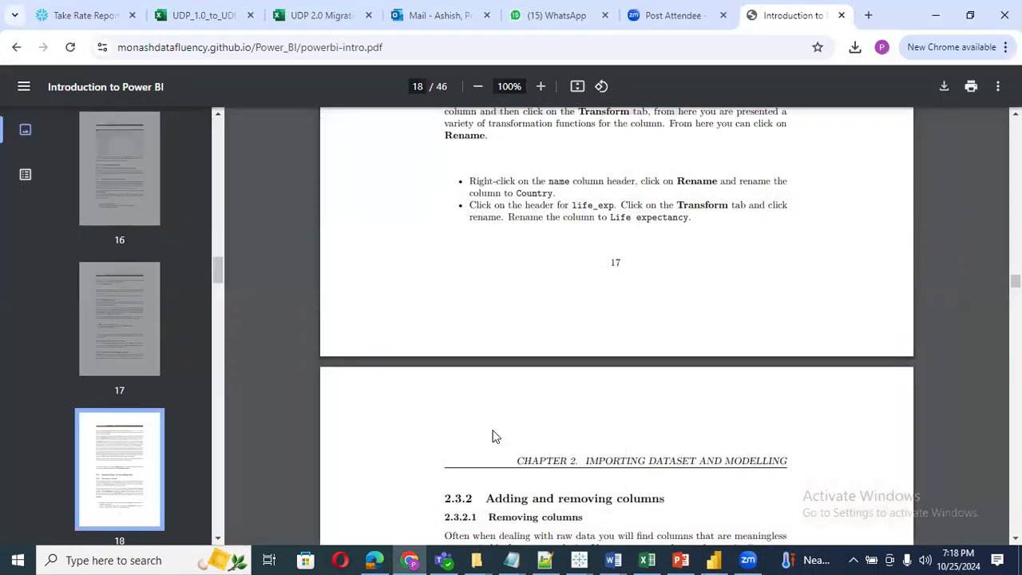
# Switch to Power BI Desktop and open the report's queries in Power Query Editor
pyautogui.click(713, 559)
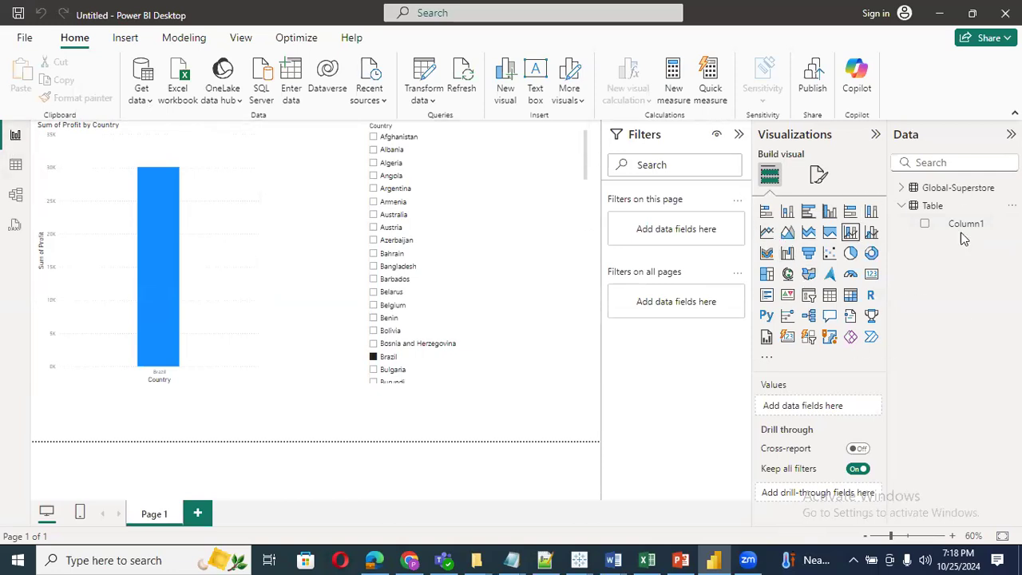
pyautogui.click(421, 100)
pyautogui.click(448, 125)
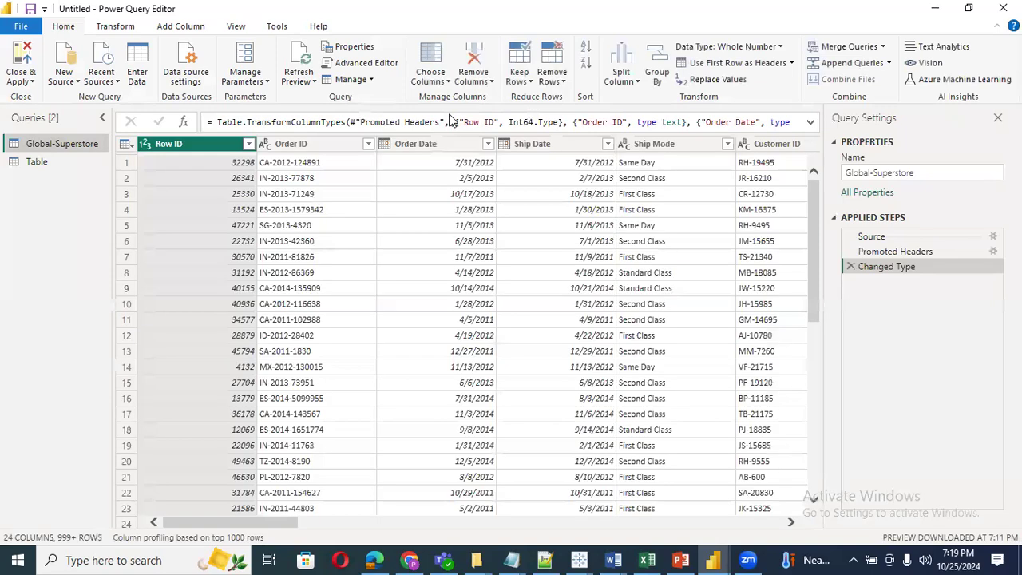
# Select the Order Date column in the Global-Superstore query and view its available data types
pyautogui.click(451, 143)
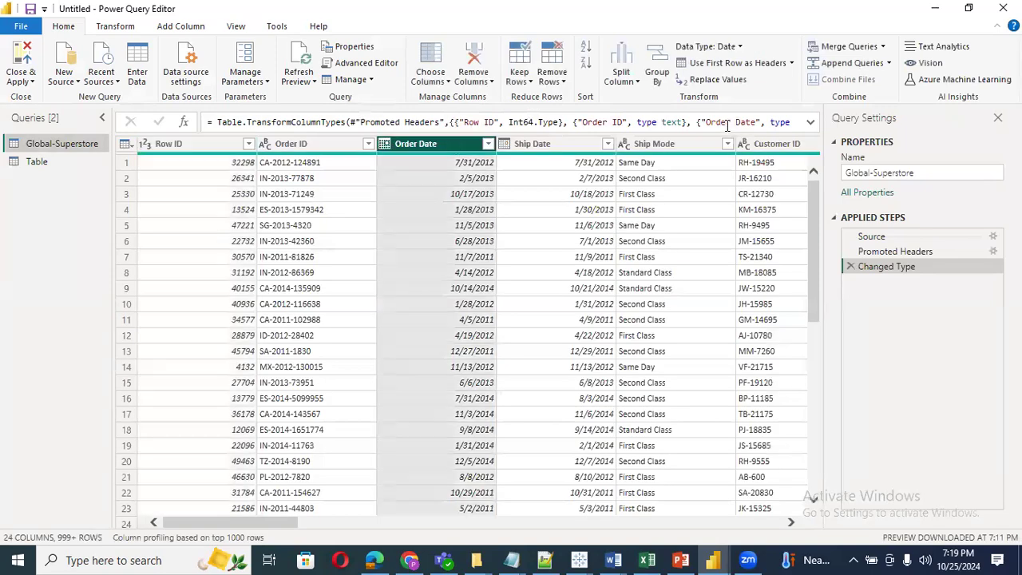
pyautogui.click(741, 49)
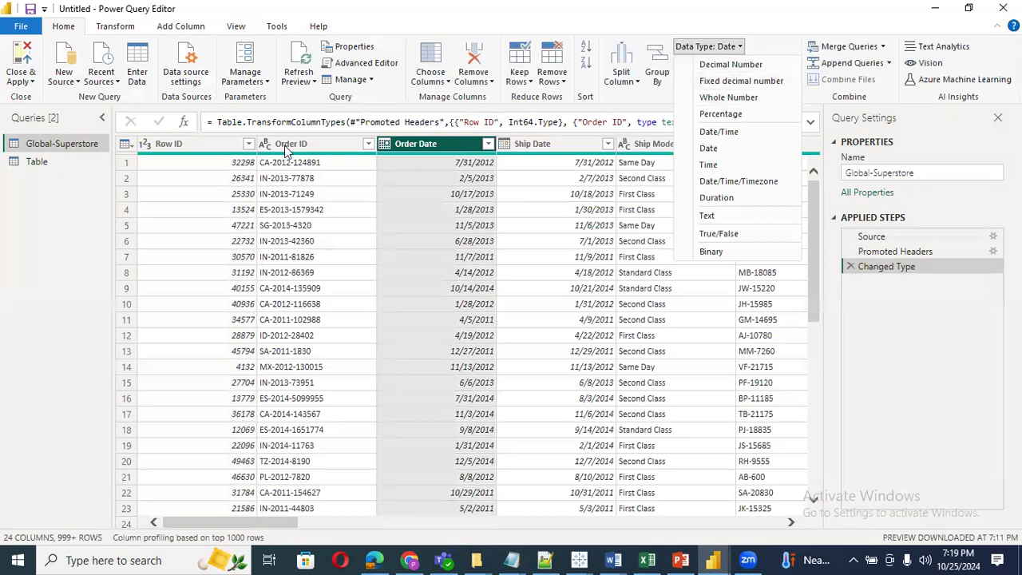
pyautogui.click(140, 151)
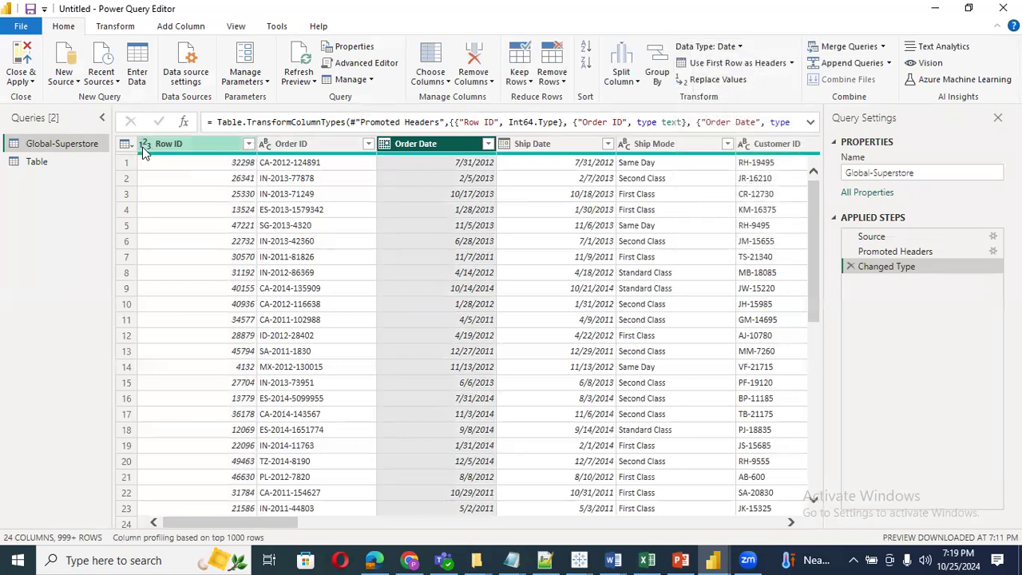
# Change the Row ID column's data type to Decimal Number, replacing the current conversion
pyautogui.click(145, 145)
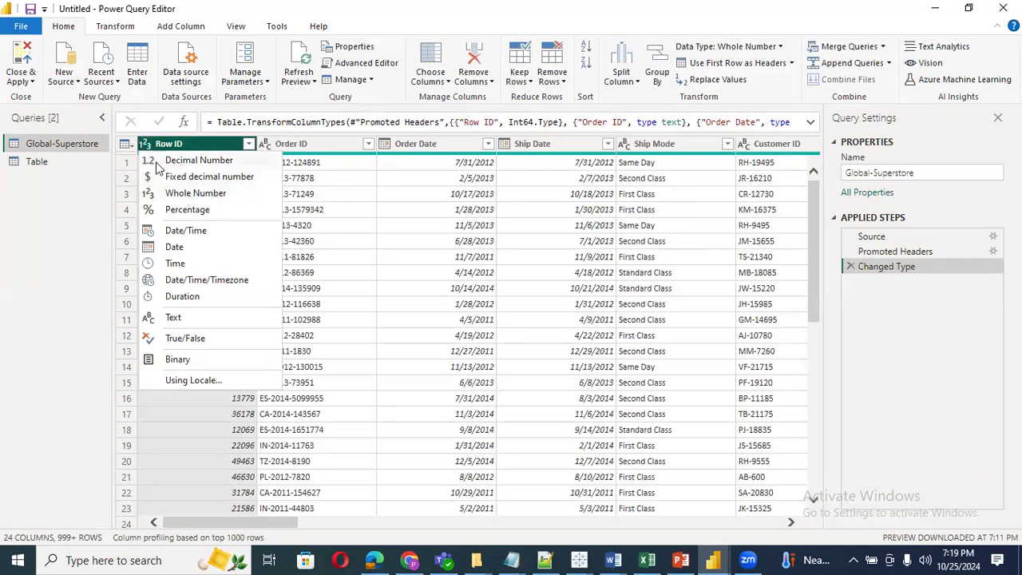
pyautogui.click(178, 161)
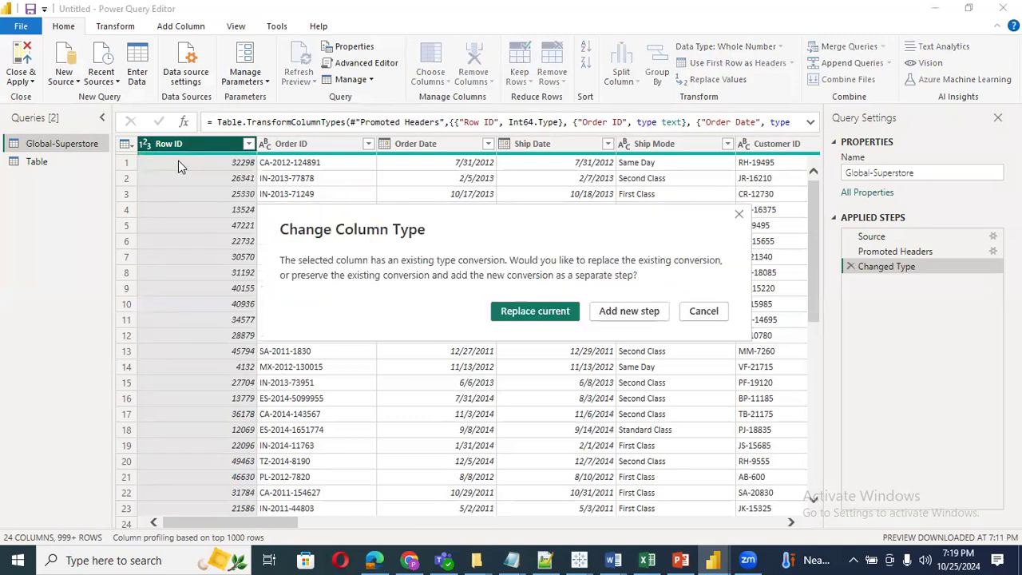
pyautogui.click(535, 311)
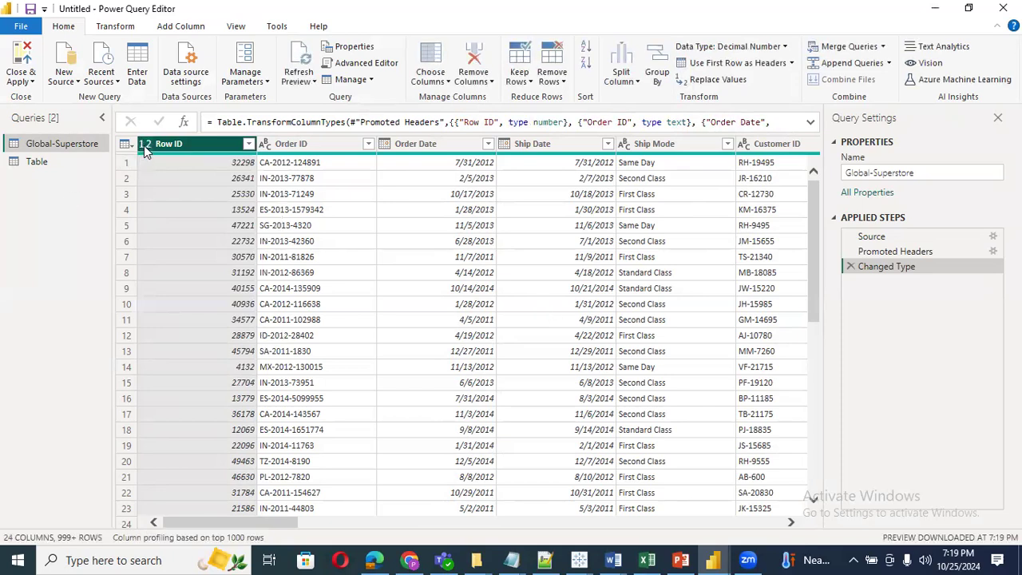
# Try the Date/Time type on the Order Date column and return it to Date, replacing the current conversion each time
pyautogui.click(383, 146)
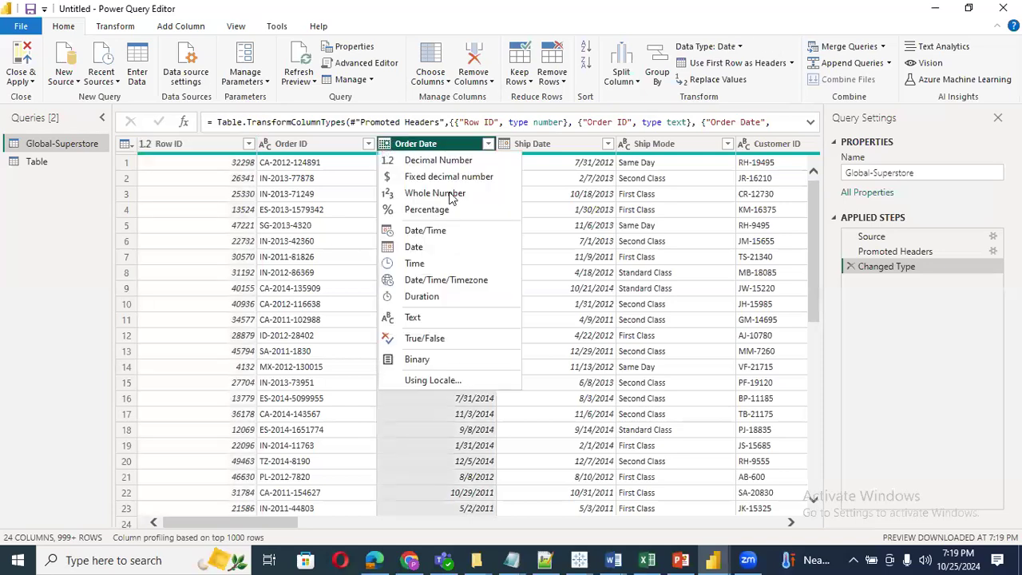
pyautogui.click(419, 234)
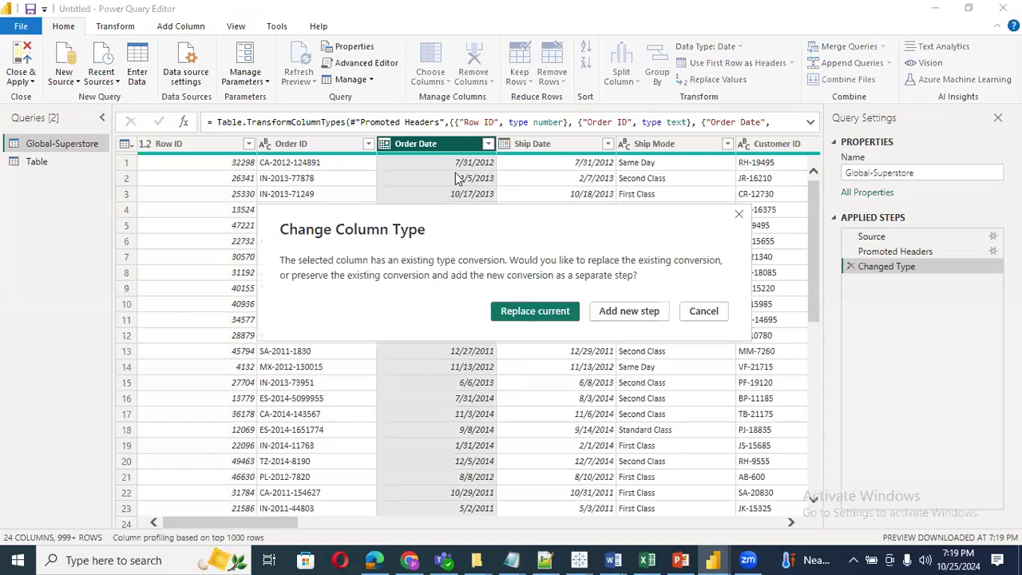
pyautogui.click(515, 310)
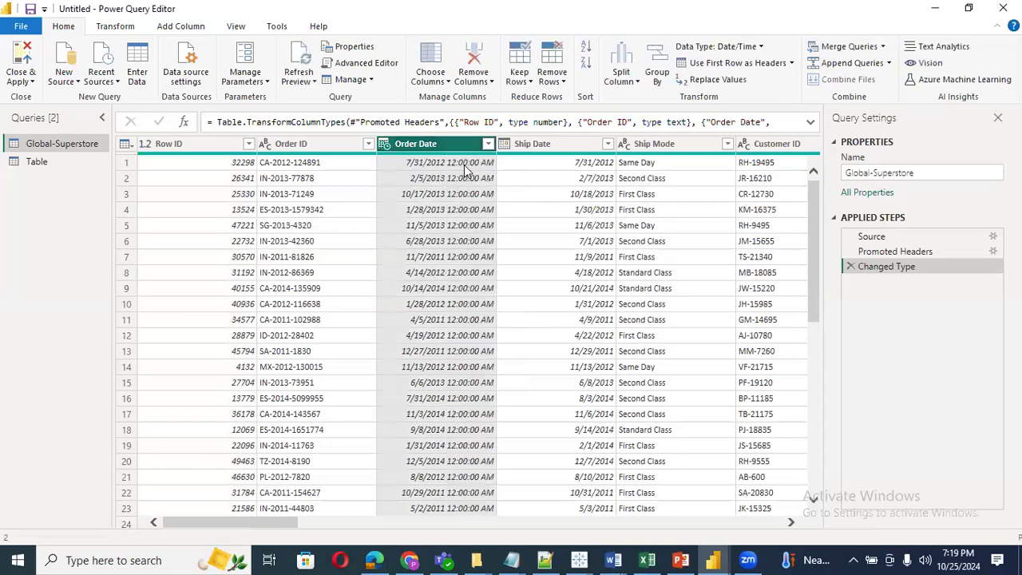
pyautogui.click(383, 146)
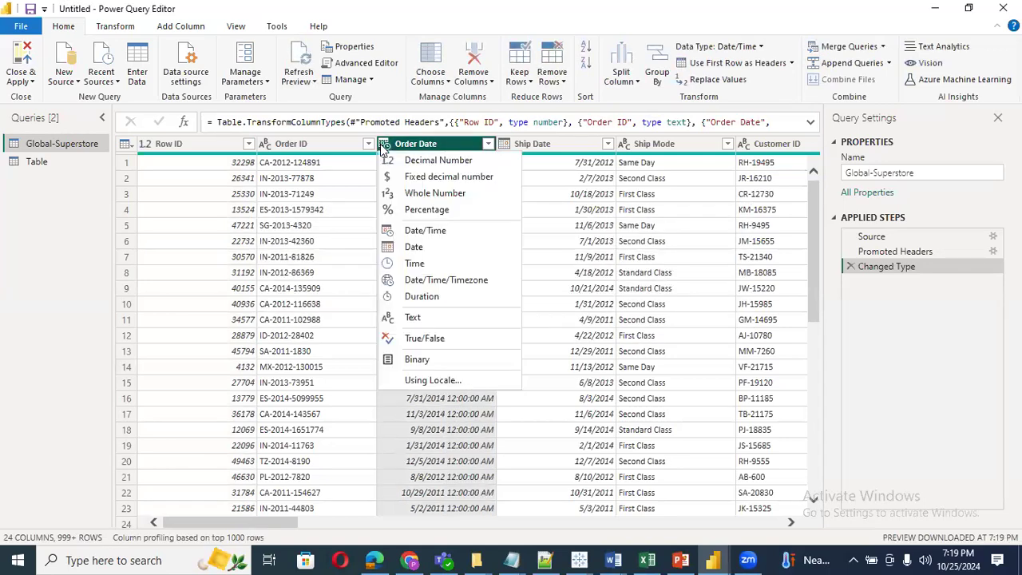
pyautogui.click(426, 248)
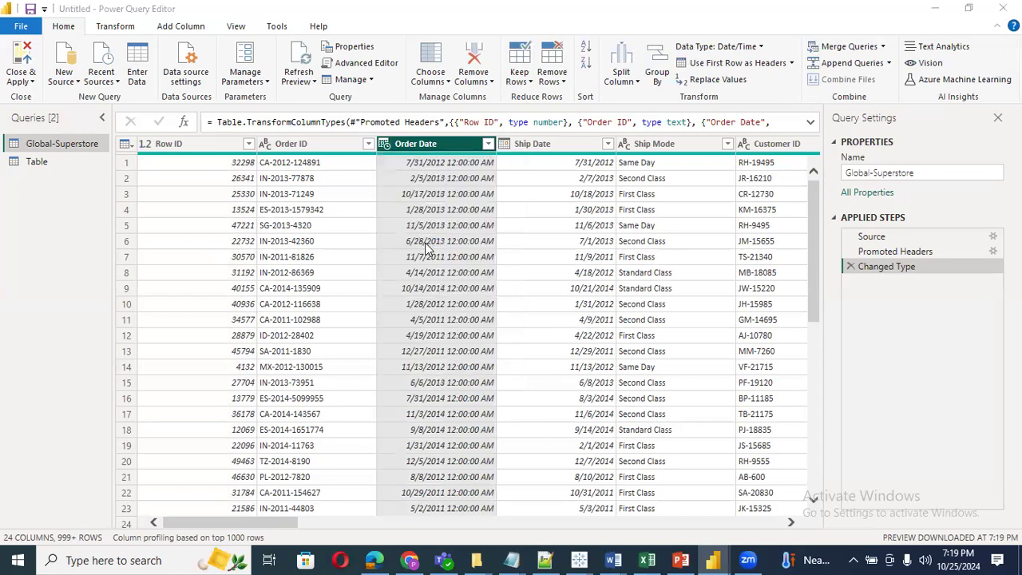
pyautogui.click(504, 313)
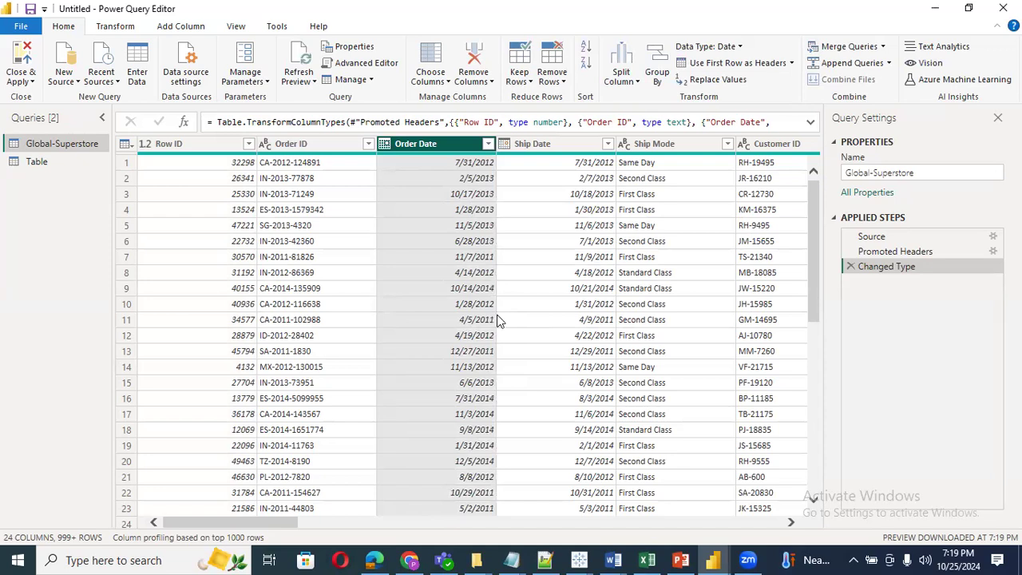
# Close Power Query Editor without applying the changes and dismiss the pending-changes notice
pyautogui.click(21, 81)
pyautogui.click(48, 130)
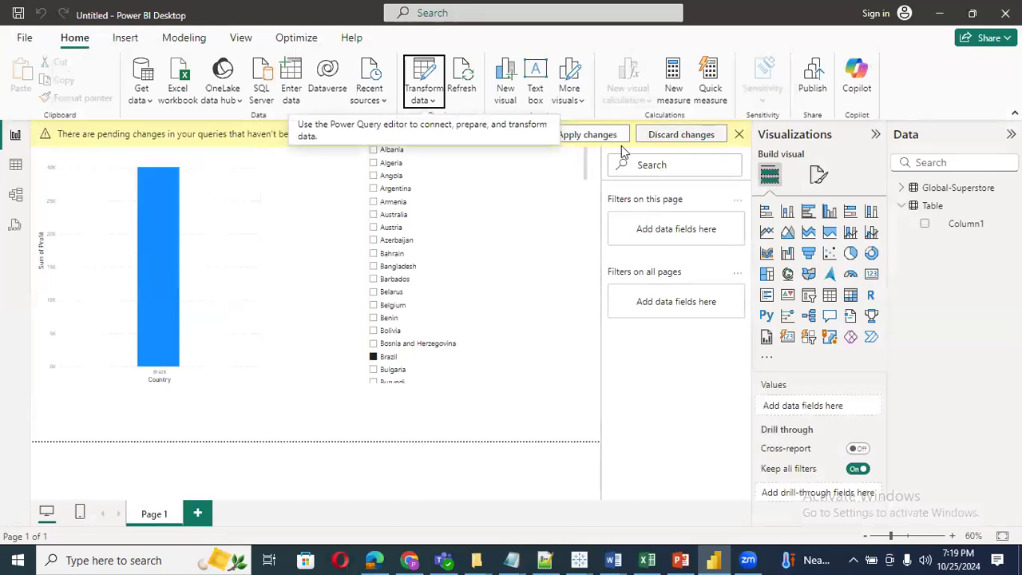
pyautogui.click(150, 100)
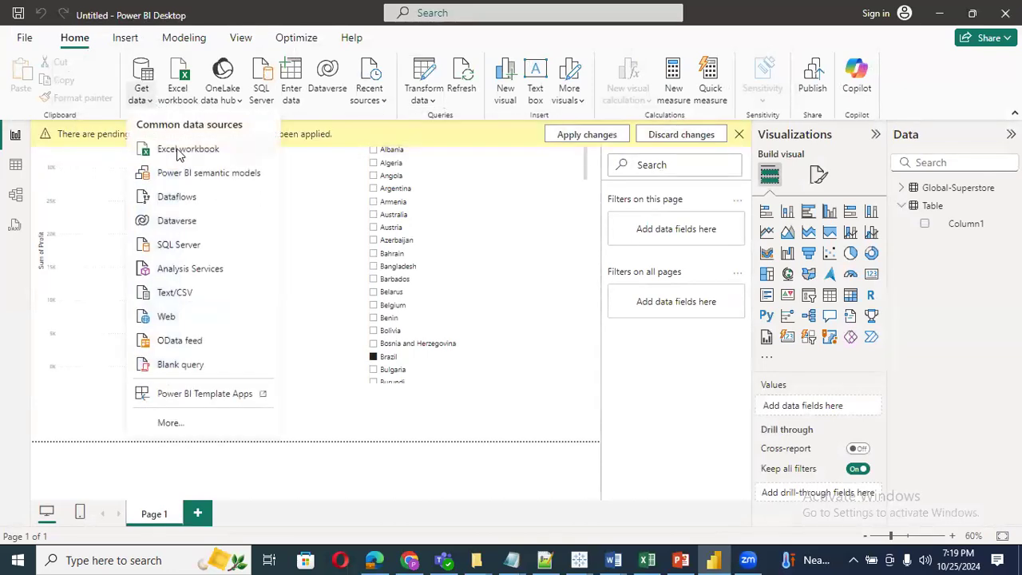
pyautogui.click(738, 134)
pyautogui.click(738, 134)
# Reopen Power Query Editor and look through the Global-Superstore columns from Order Date to Ship Mode and beyond
pyautogui.click(424, 97)
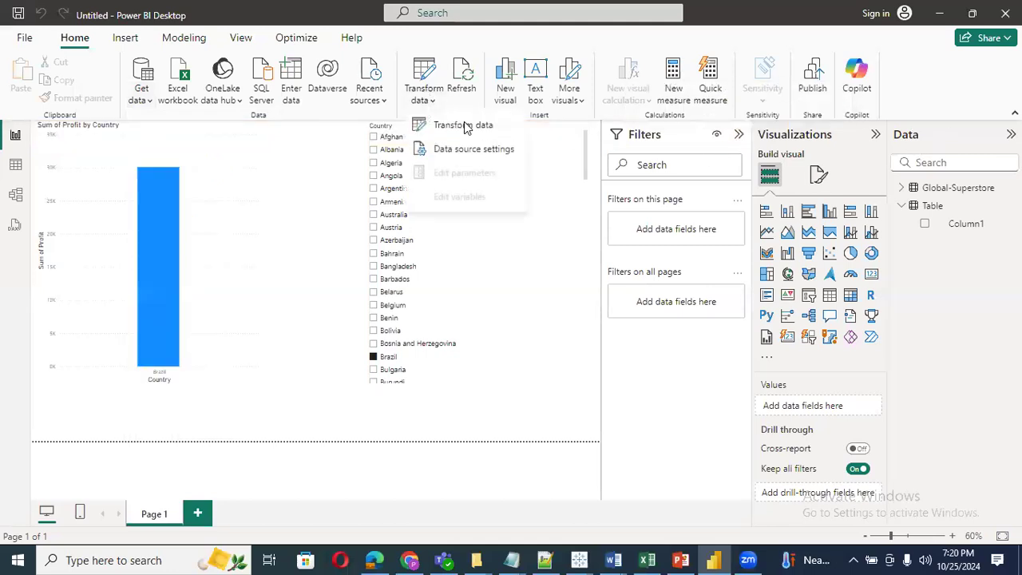
pyautogui.click(466, 127)
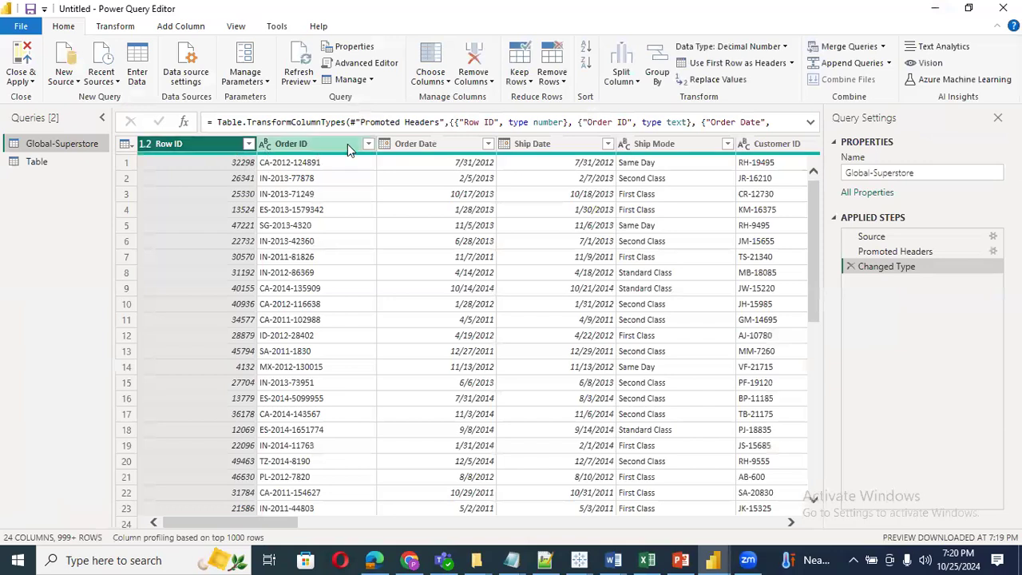
pyautogui.click(434, 143)
pyautogui.click(529, 145)
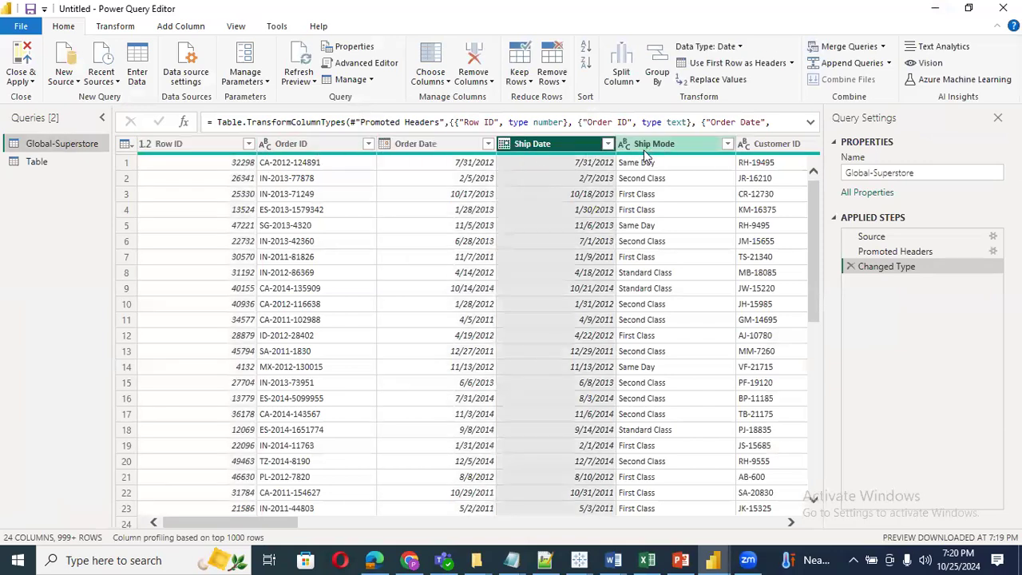
pyautogui.click(645, 150)
pyautogui.moveTo(279, 525); pyautogui.dragTo(355, 525)
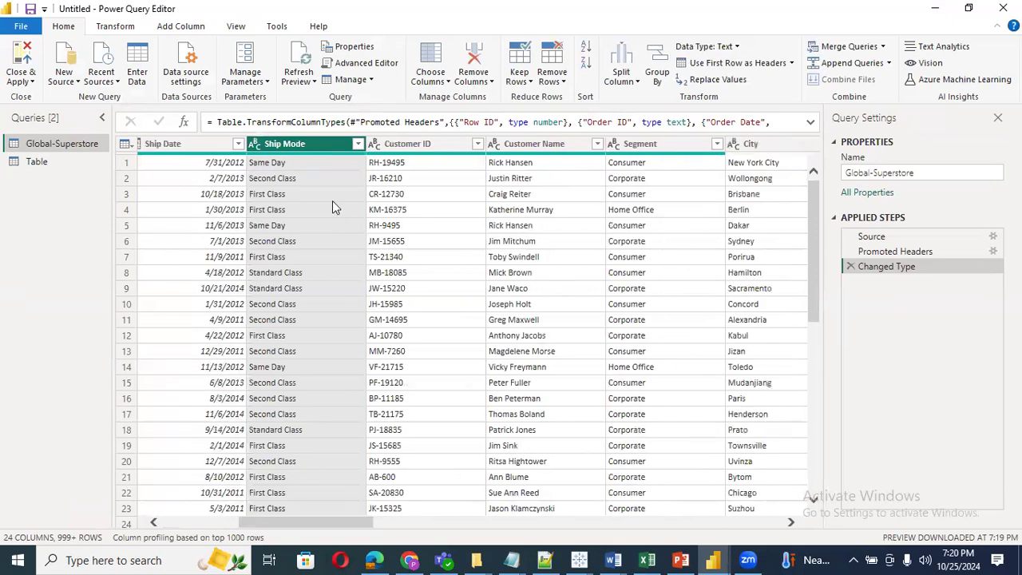
pyautogui.click(201, 523)
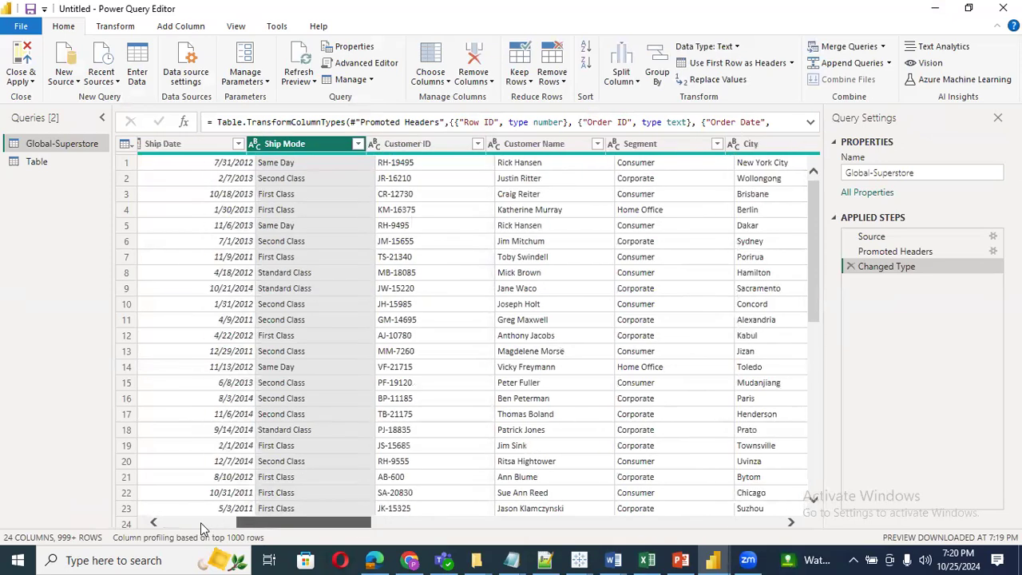
# Leave Power Query Editor again with the query changes unapplied and dismiss the notice in the report
pyautogui.click(21, 80)
pyautogui.click(40, 131)
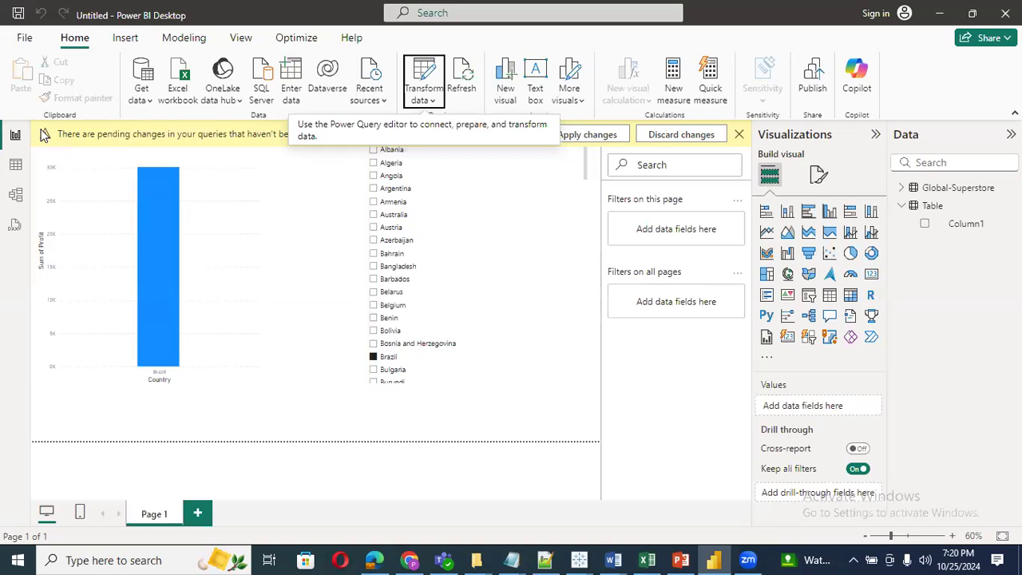
pyautogui.click(740, 136)
# Examine the full list of Get Data connectors, cancel without connecting and dismiss the pending-changes notice
pyautogui.click(141, 96)
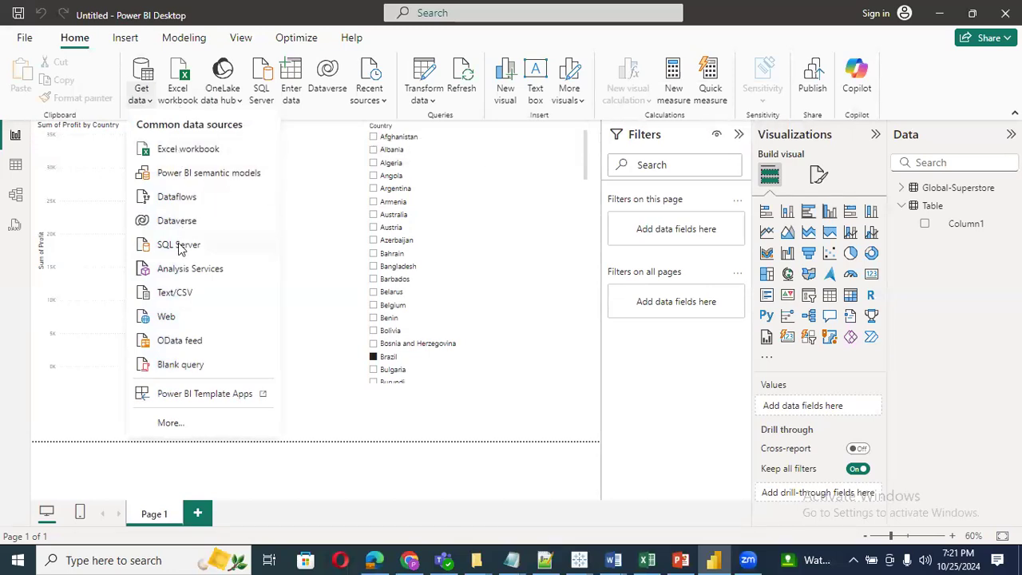
pyautogui.click(168, 425)
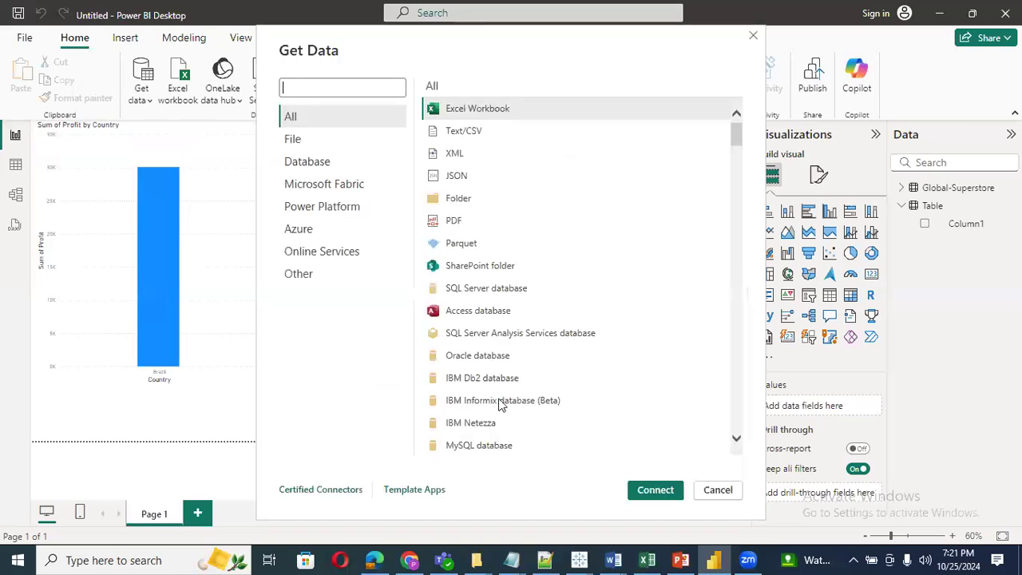
pyautogui.scroll(-2, 498, 385)
pyautogui.scroll(-3, 499, 385)
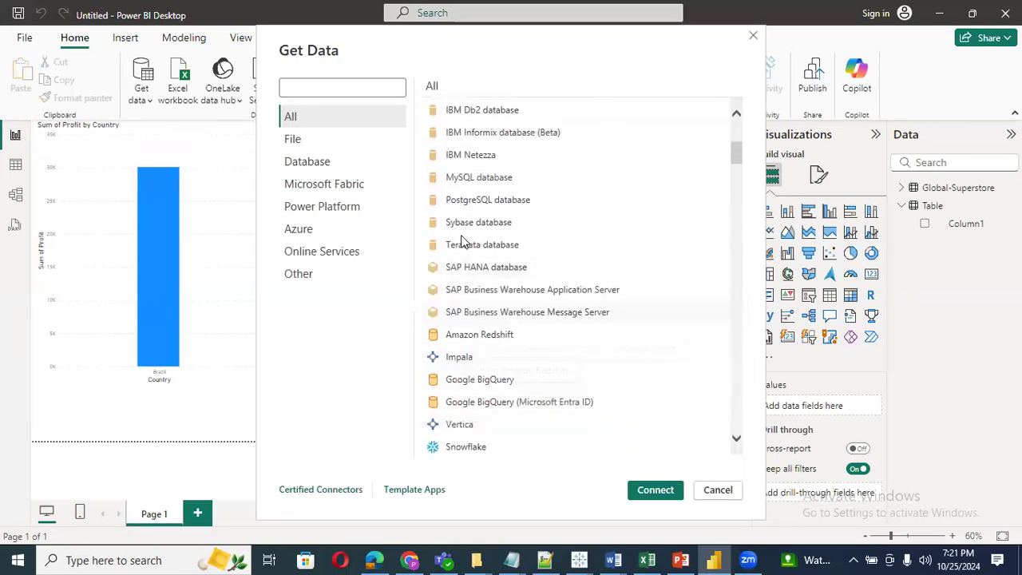
pyautogui.scroll(-3, 469, 429)
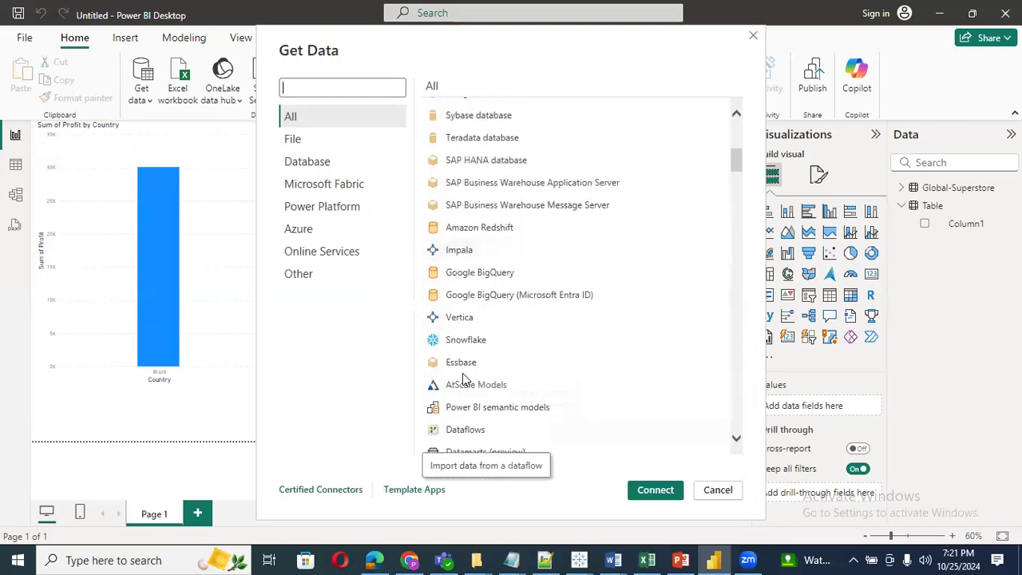
pyautogui.click(730, 491)
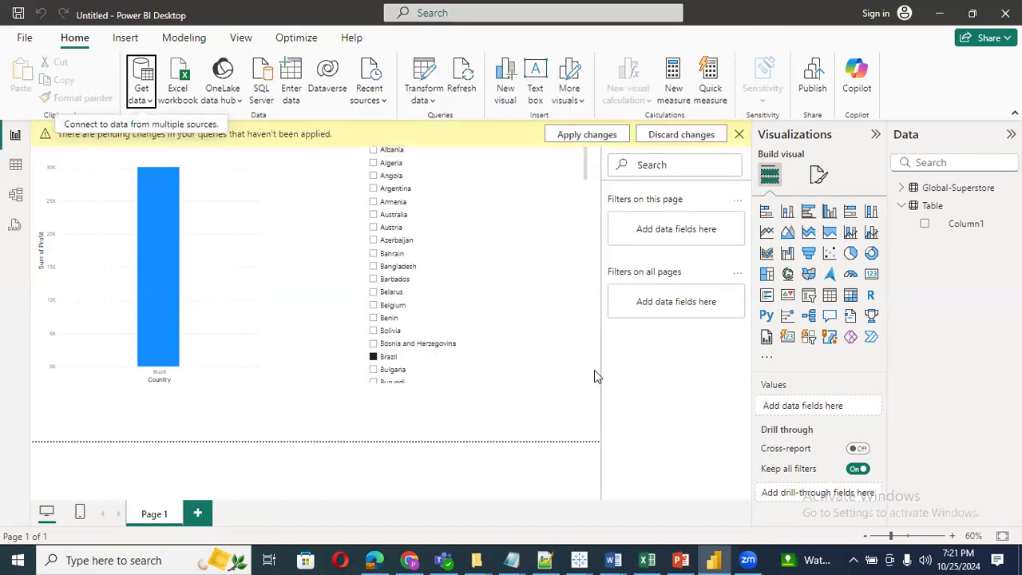
pyautogui.click(739, 135)
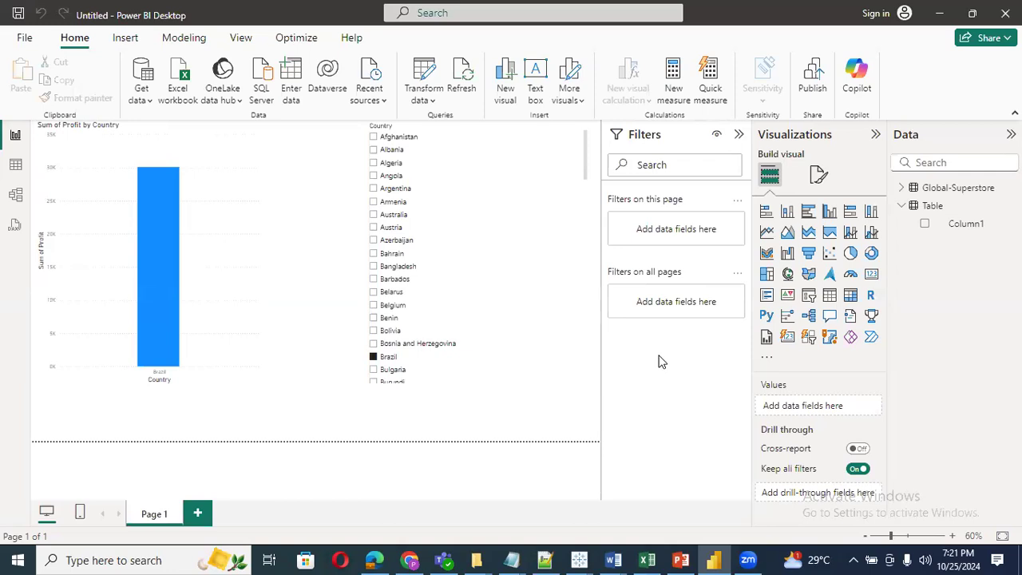
# Return to Power Query Editor and view the data type choices for the Row ID and Order ID columns
pyautogui.click(424, 94)
pyautogui.click(464, 126)
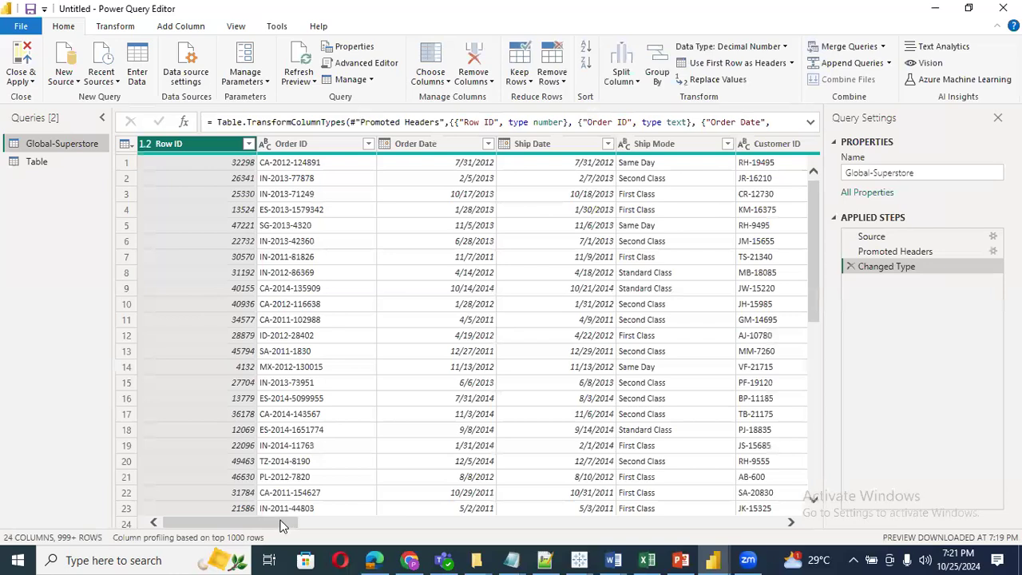
pyautogui.moveTo(286, 525); pyautogui.dragTo(7, 213)
pyautogui.click(145, 144)
pyautogui.click(264, 144)
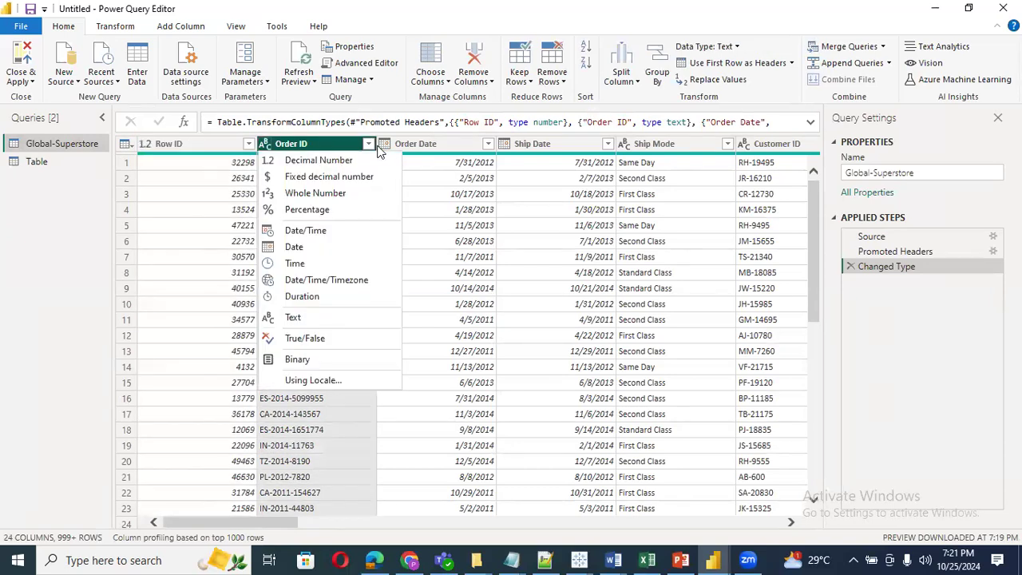
pyautogui.click(402, 145)
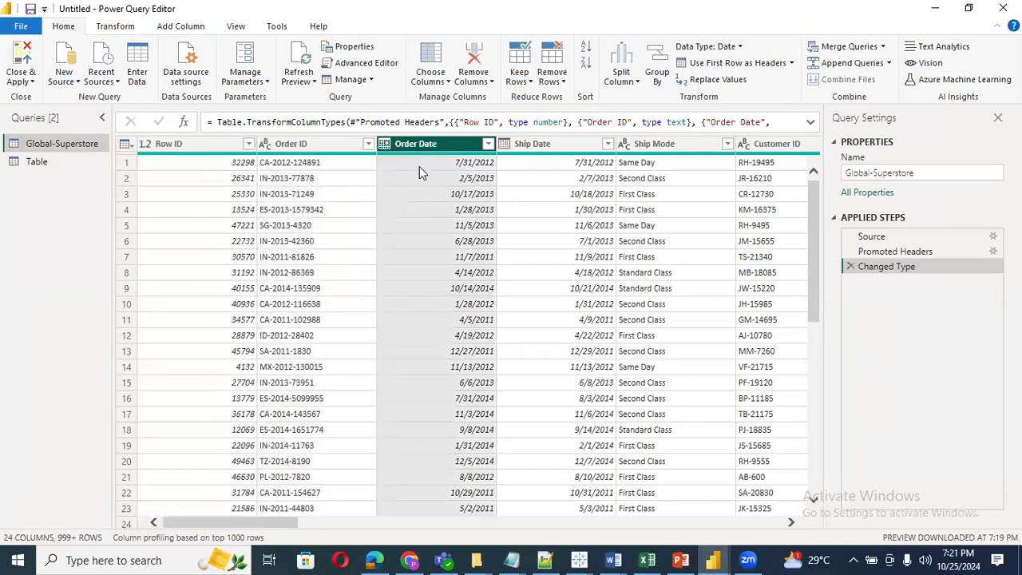
# Change the Order Date column's data type to Text, replacing the current conversion
pyautogui.click(385, 143)
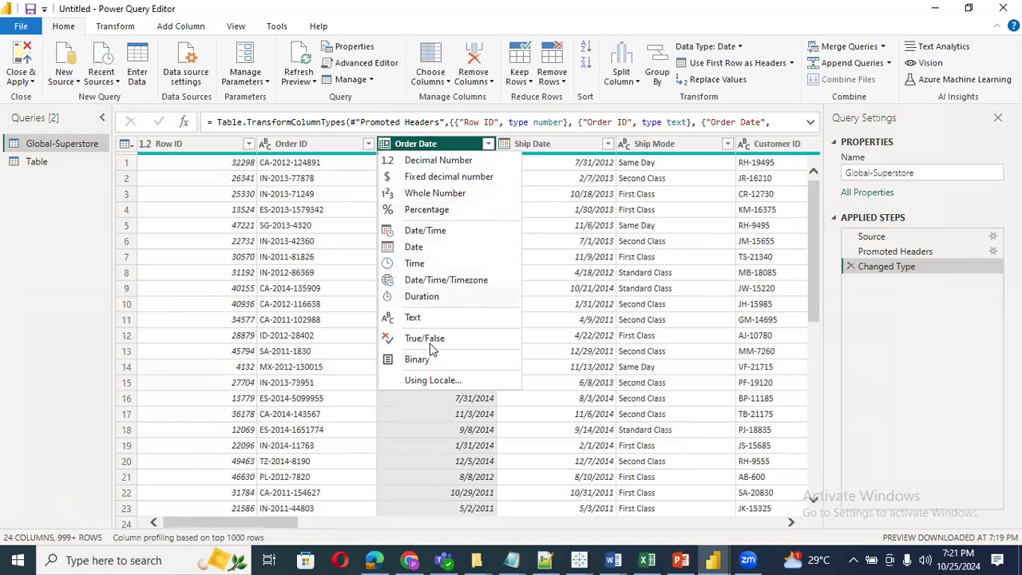
pyautogui.click(425, 319)
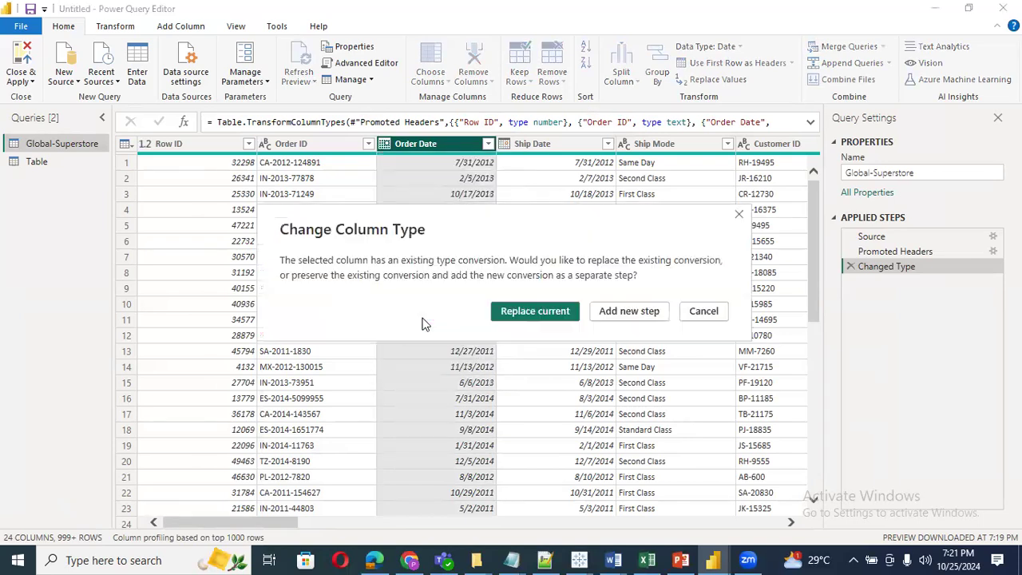
pyautogui.click(511, 319)
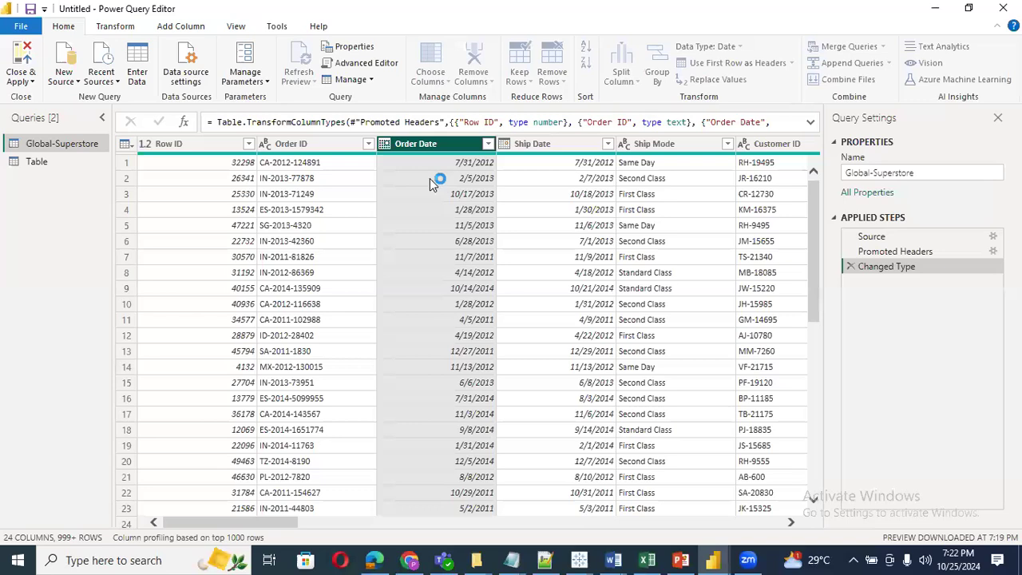
# Set the Order Date column's data type to Date, replacing the current conversion
pyautogui.click(384, 147)
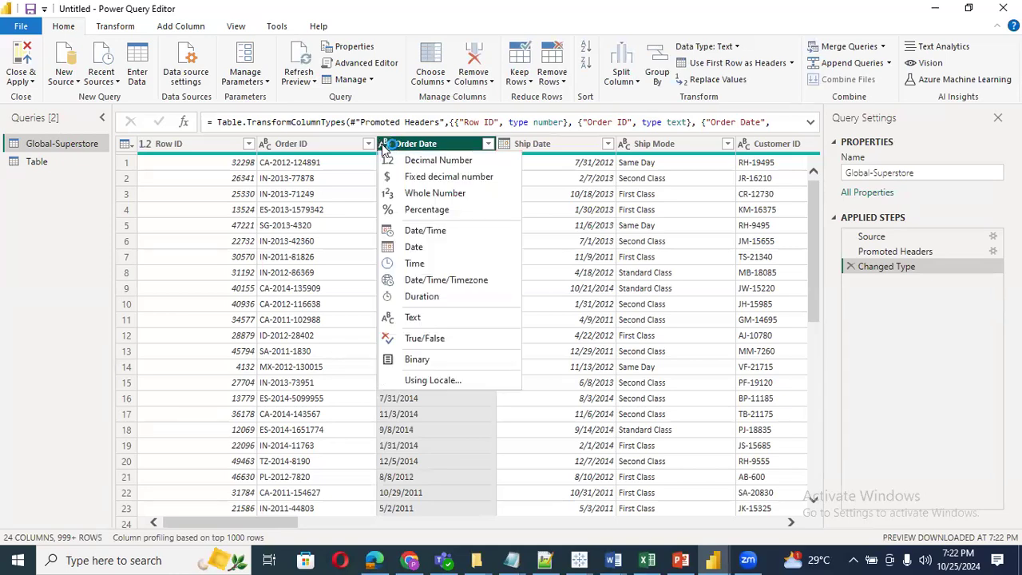
pyautogui.click(413, 250)
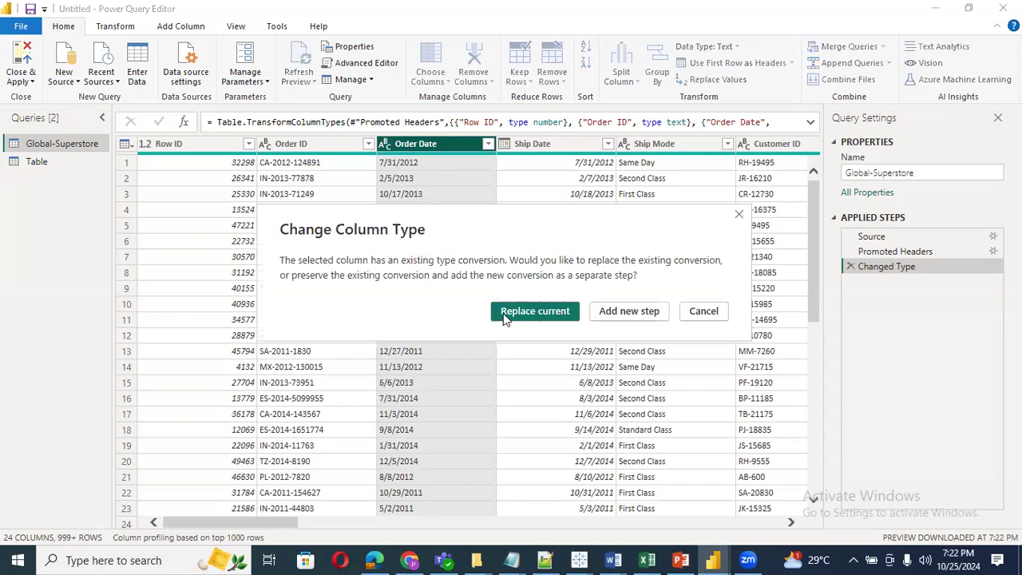
pyautogui.click(505, 313)
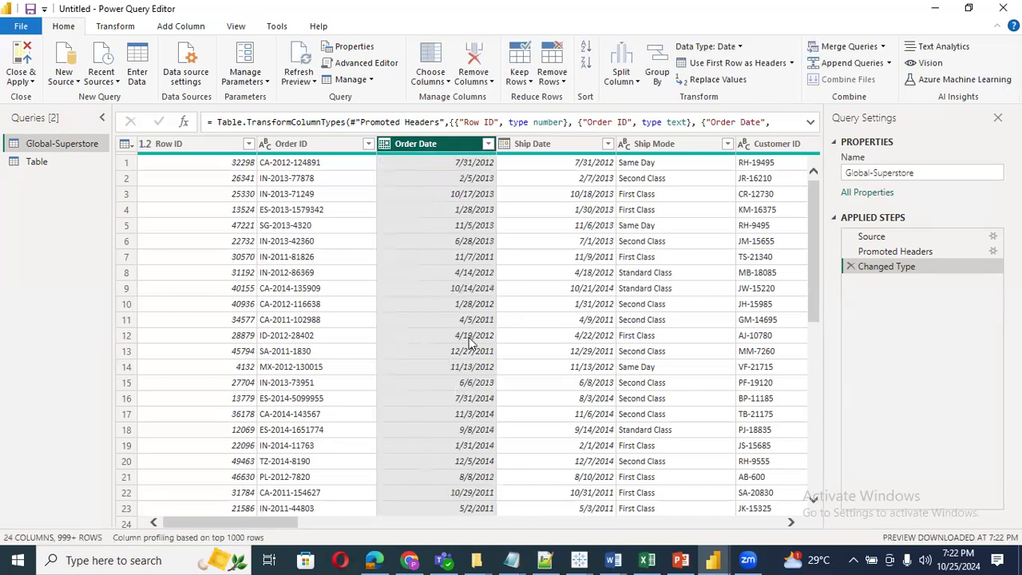
# Turn on the column quality display for the Global-Superstore data preview
pyautogui.moveTo(276, 522); pyautogui.dragTo(450, 524)
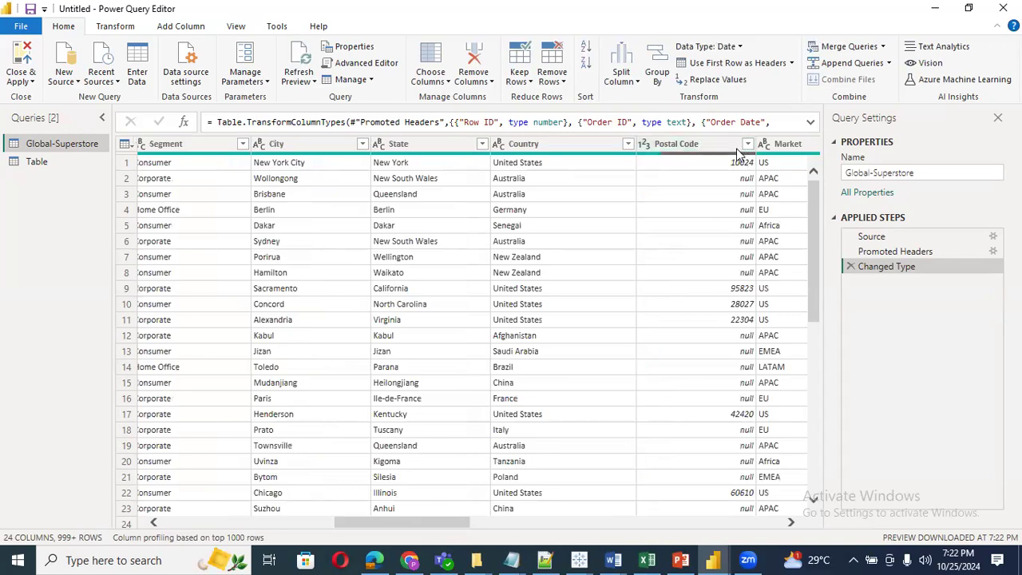
pyautogui.moveTo(458, 524); pyautogui.dragTo(201, 510)
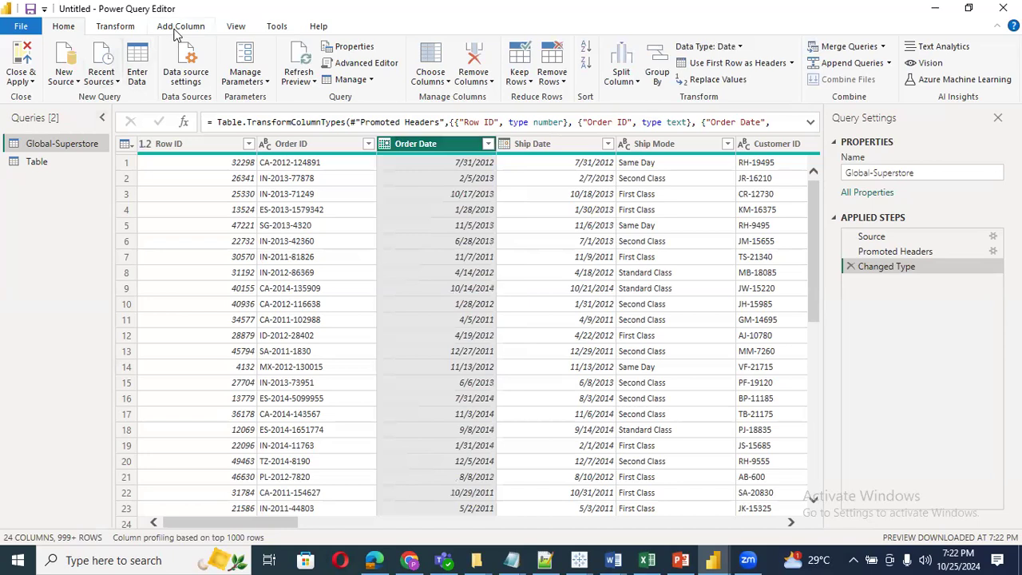
pyautogui.click(238, 26)
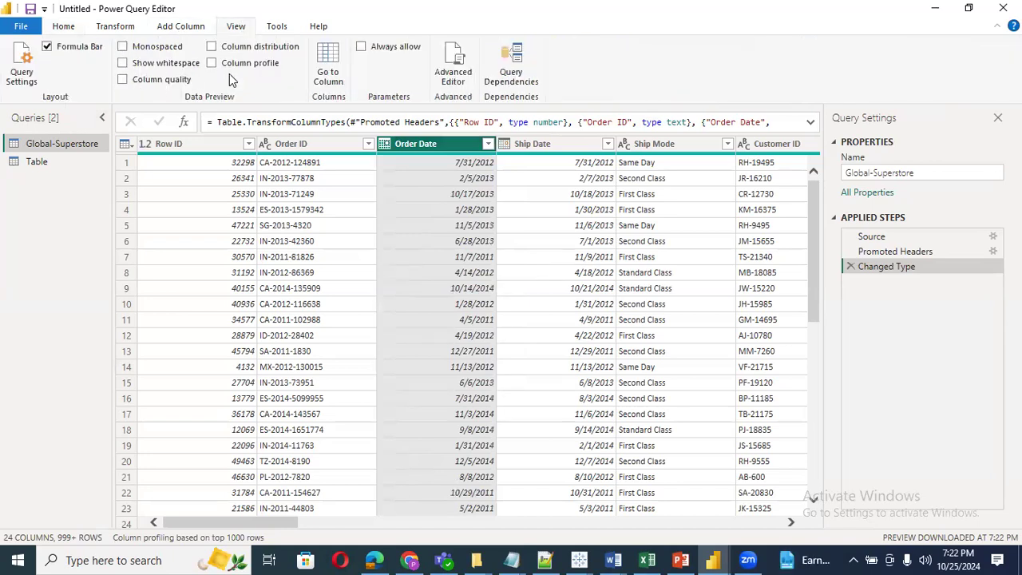
pyautogui.click(123, 80)
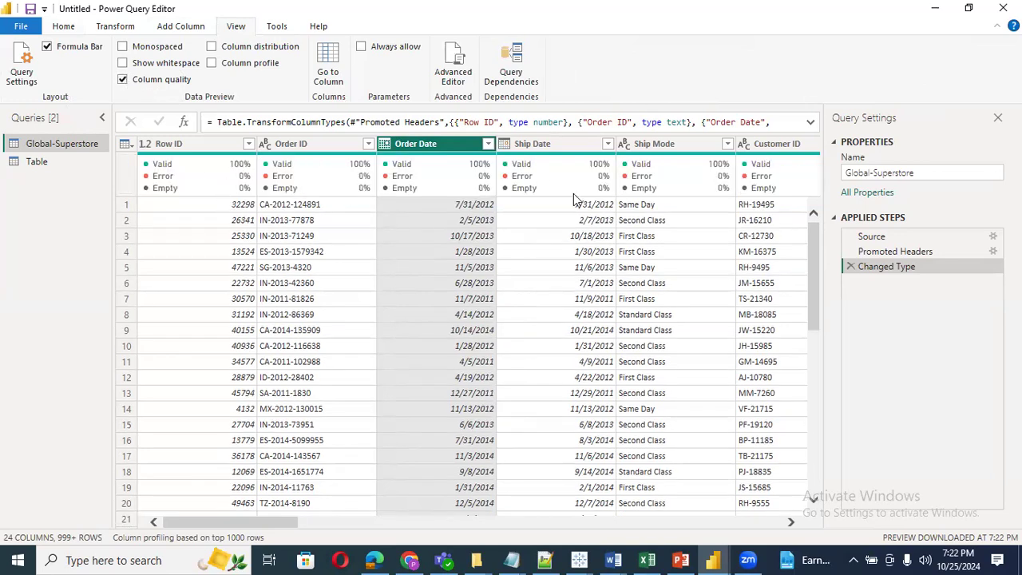
# Examine individual Row ID values alongside the column's valid, error and empty quality figures
pyautogui.moveTo(292, 523); pyautogui.dragTo(142, 530)
pyautogui.click(242, 331)
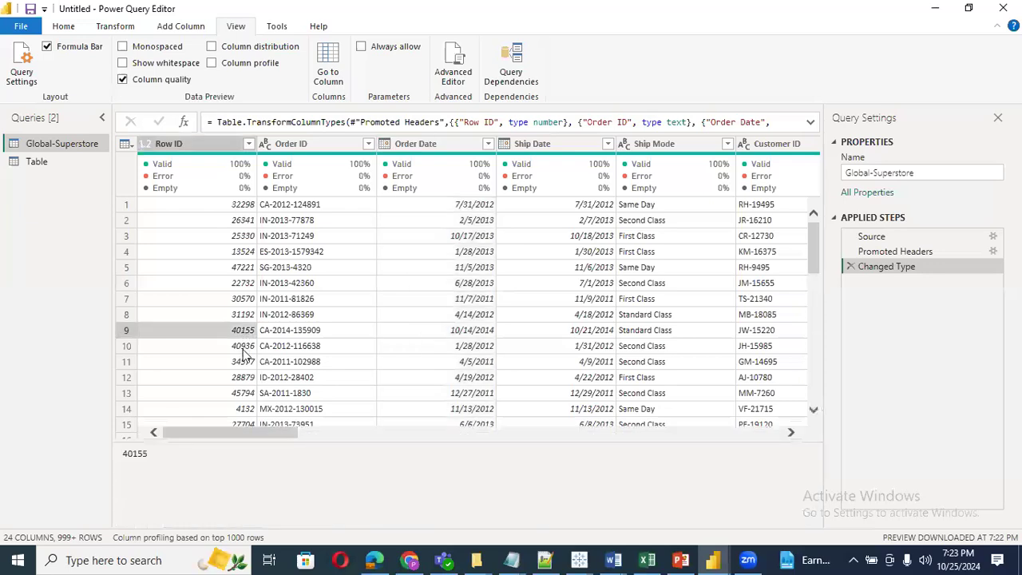
pyautogui.click(243, 348)
pyautogui.click(244, 362)
pyautogui.click(244, 377)
pyautogui.click(243, 392)
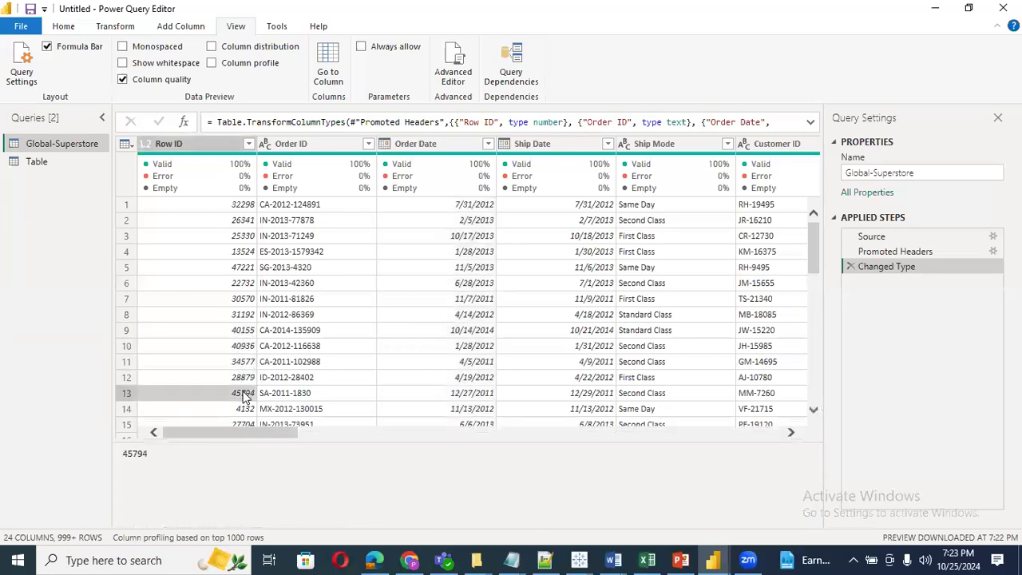
pyautogui.click(244, 346)
pyautogui.click(242, 314)
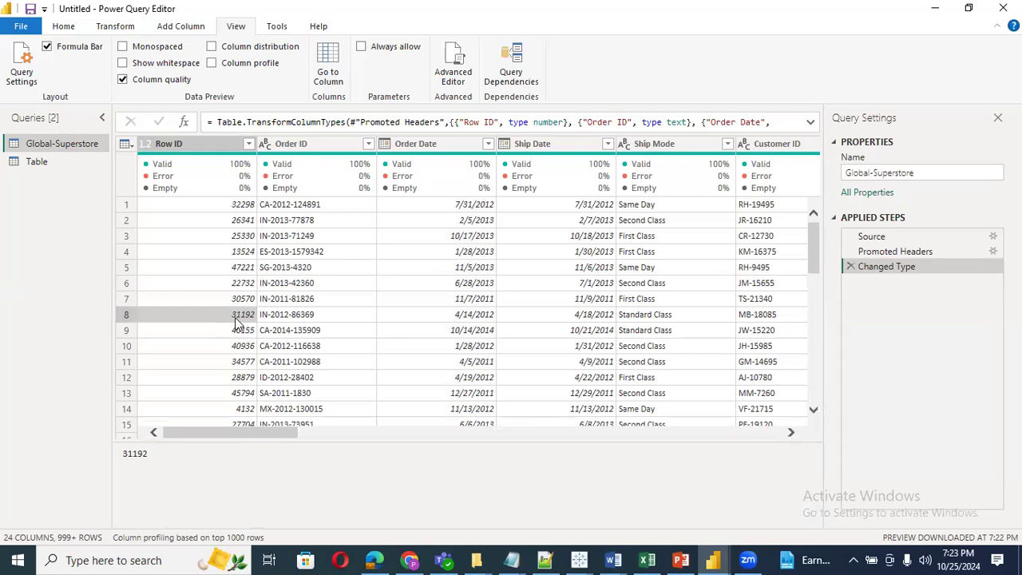
pyautogui.click(244, 331)
pyautogui.click(241, 316)
pyautogui.click(243, 283)
pyautogui.click(246, 253)
pyautogui.click(246, 299)
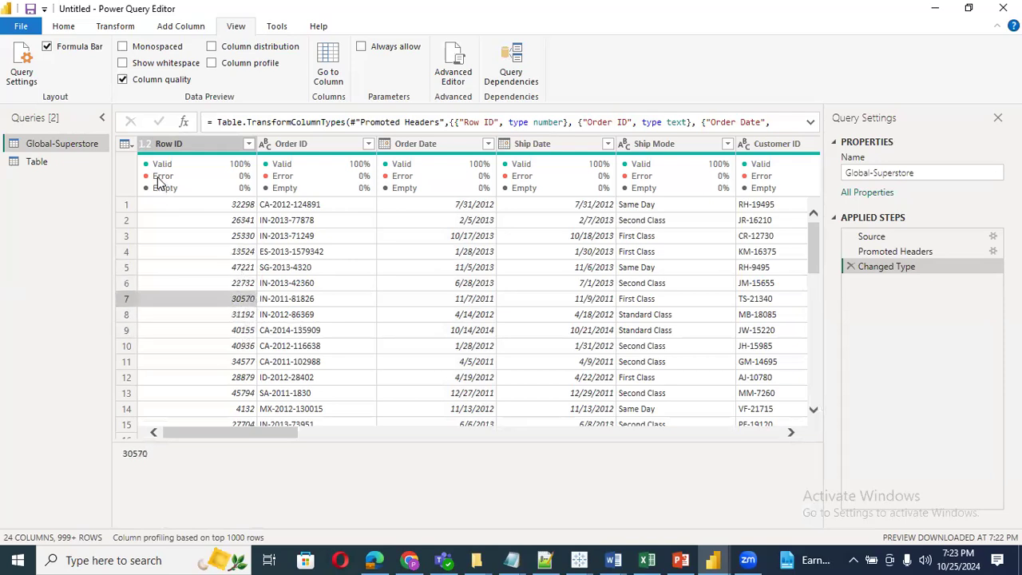
pyautogui.moveTo(252, 184)
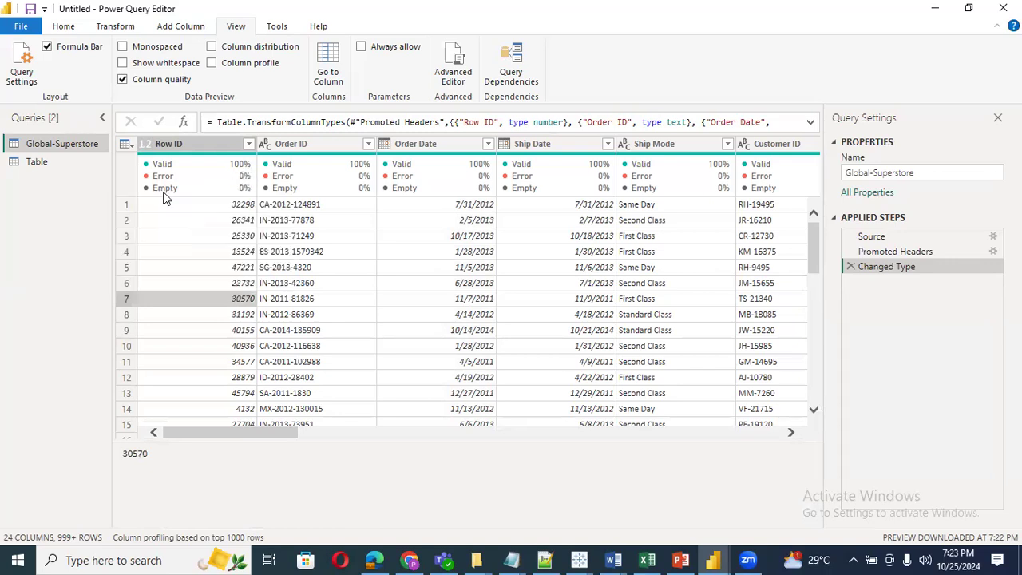
pyautogui.click(240, 346)
pyautogui.click(239, 377)
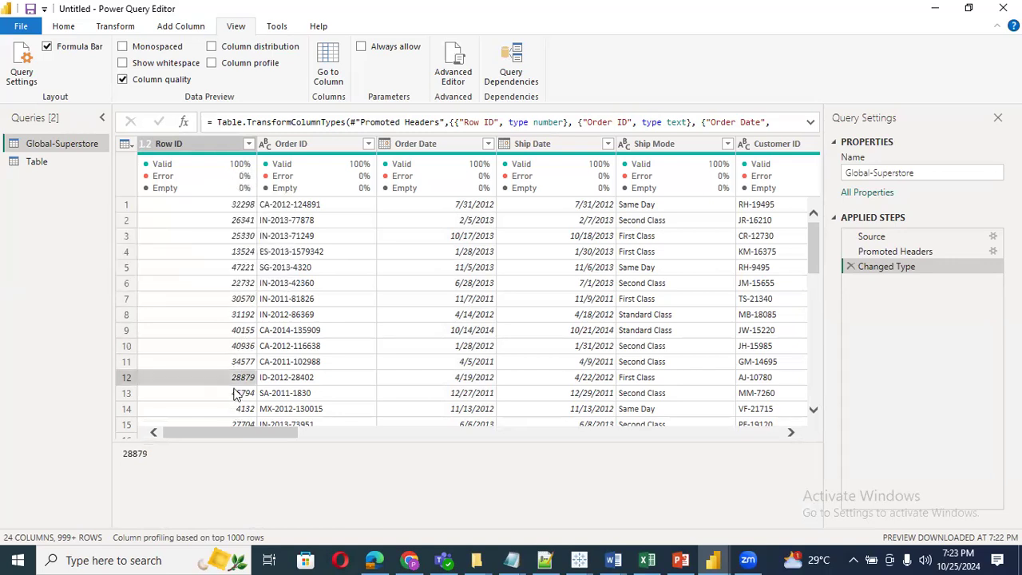
pyautogui.click(235, 282)
pyautogui.moveTo(237, 185)
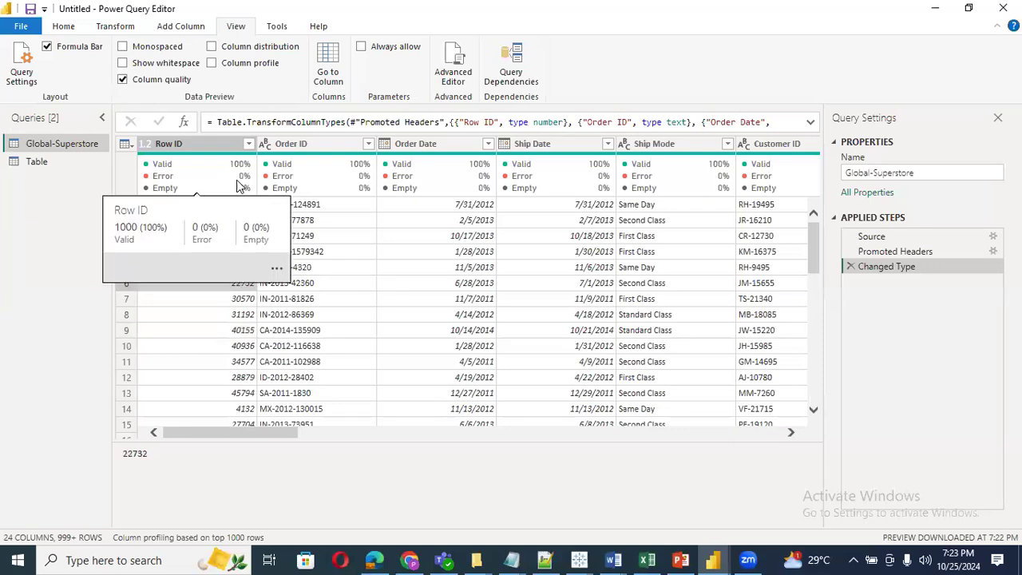
pyautogui.click(235, 334)
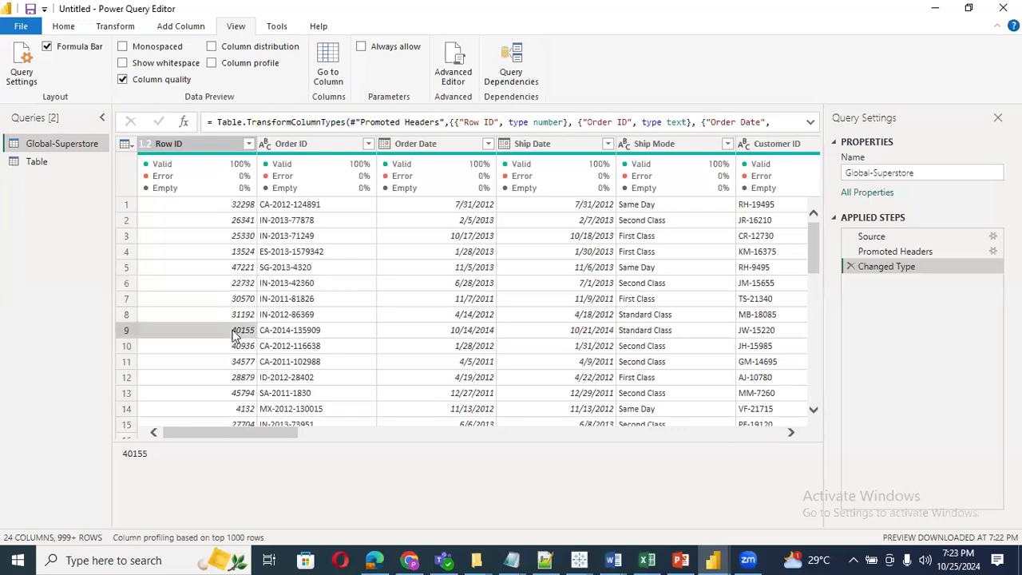